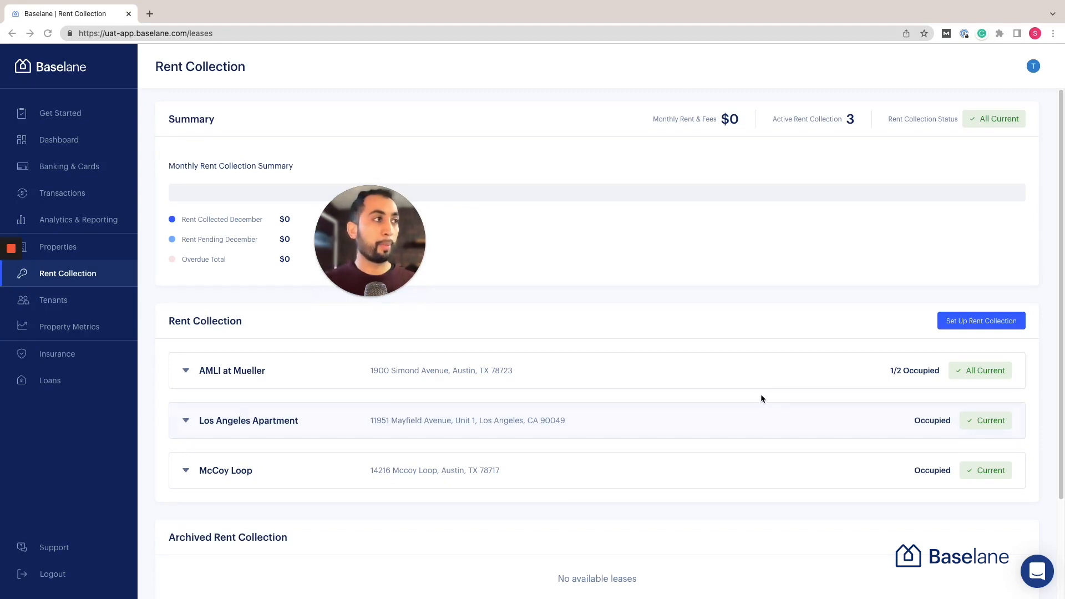
Resume the rent collection setup for Unit A of the AMLI at Mueller property
left_click(220, 379)
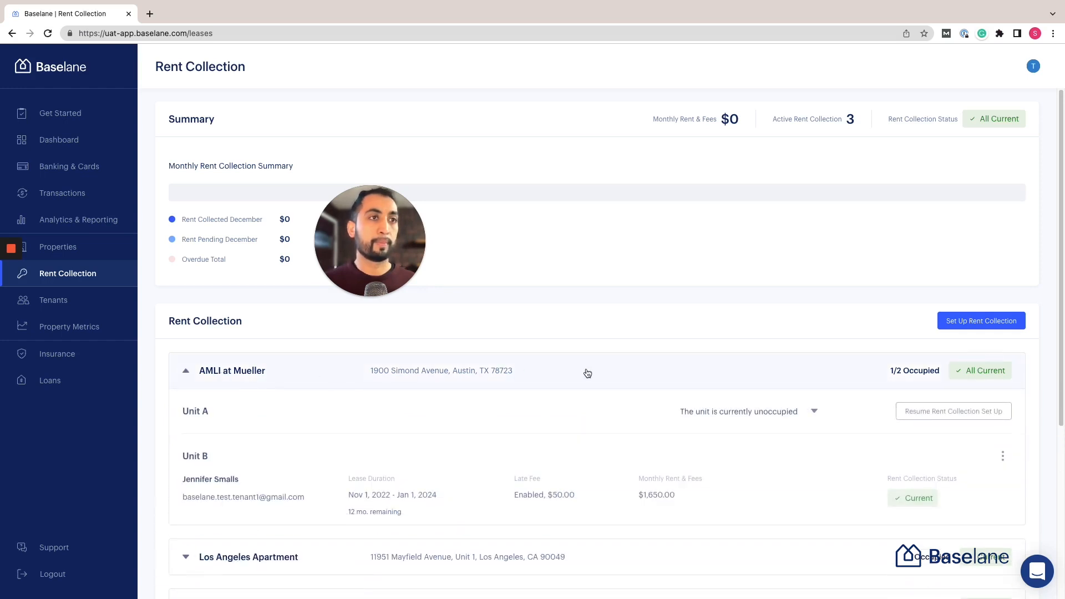
scroll(589, 373, "down", 3)
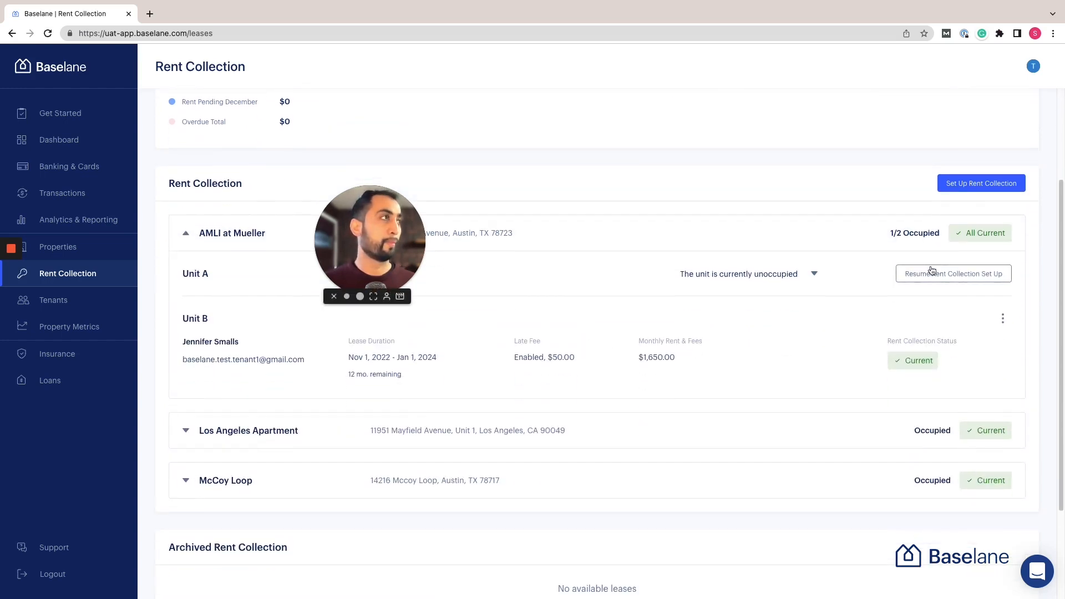
left_click(901, 272)
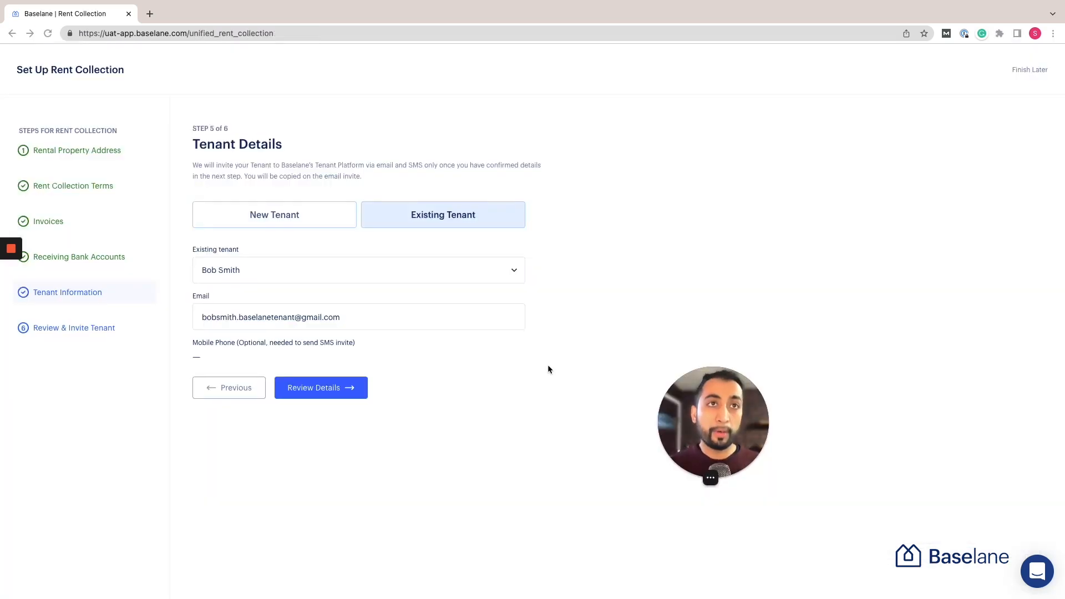
Return to the rental property address step and continue with the selected property and unit to the rent collection terms
left_click(96, 158)
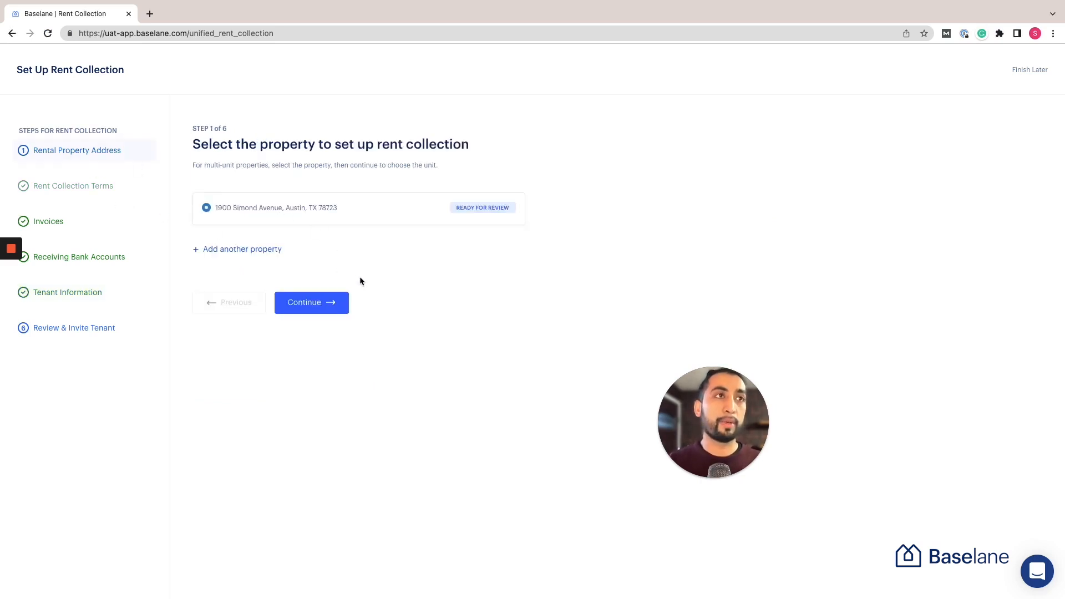
left_click(315, 303)
left_click(326, 332)
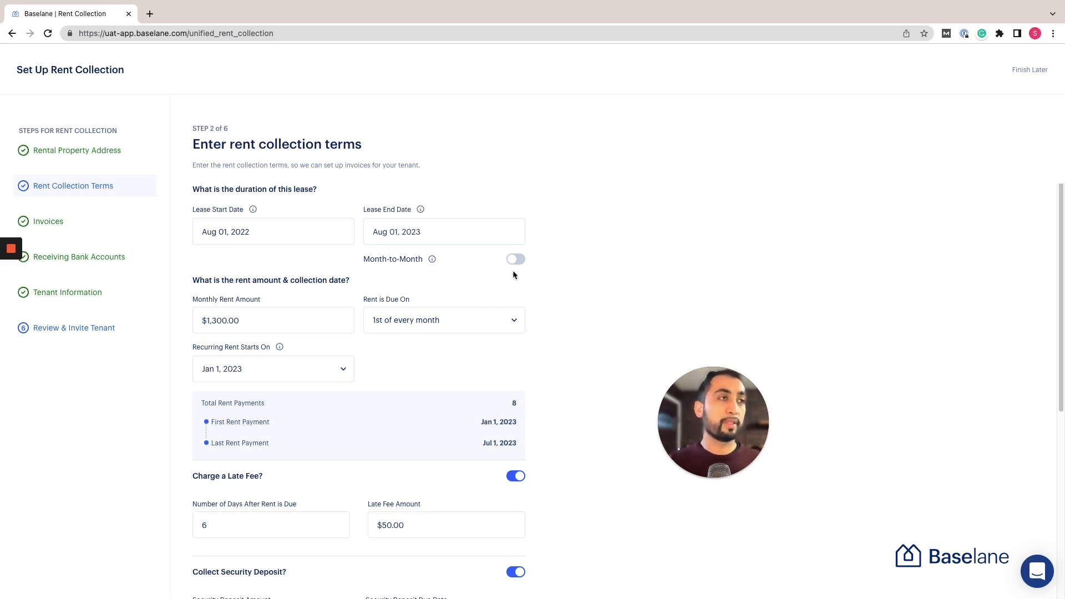
Switch the late fee off and on again, and set it to $50 charged 6 days after rent is due
scroll(280, 252, "down", 2)
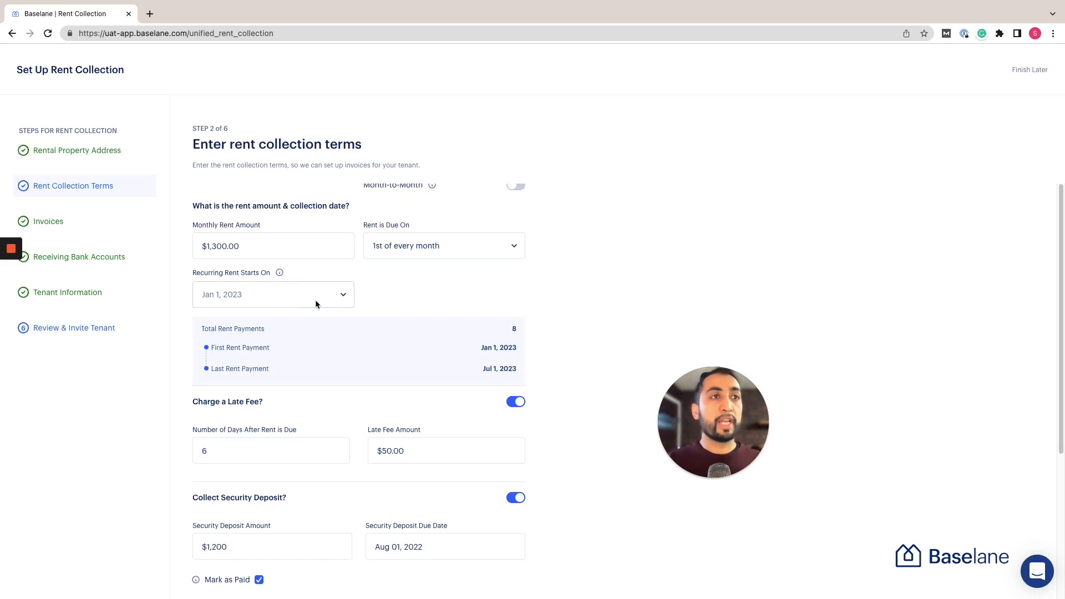
scroll(315, 299, "down", 4)
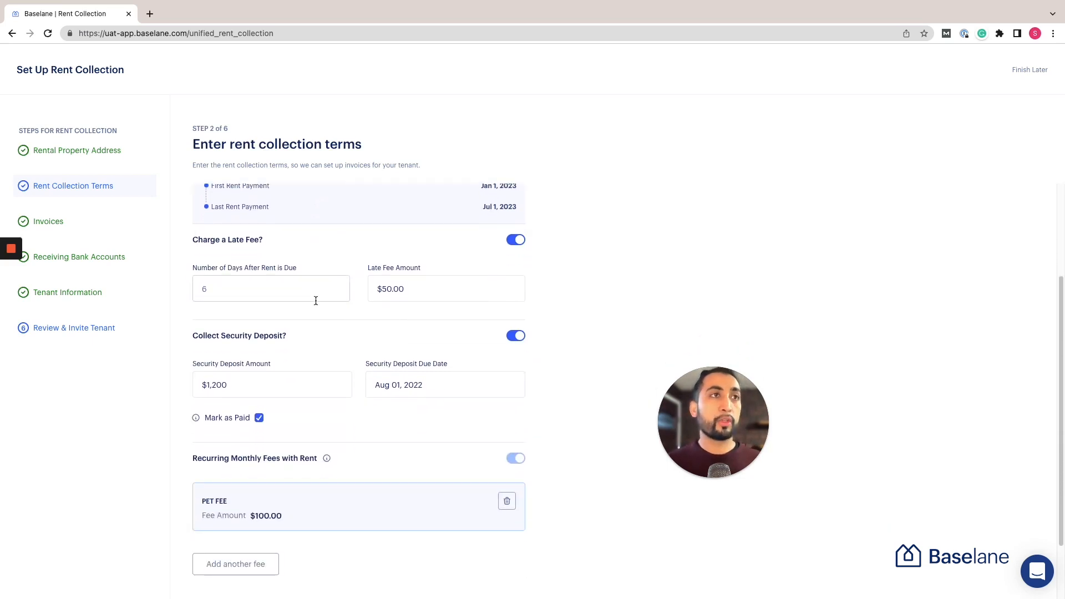
left_click(516, 241)
left_click(515, 241)
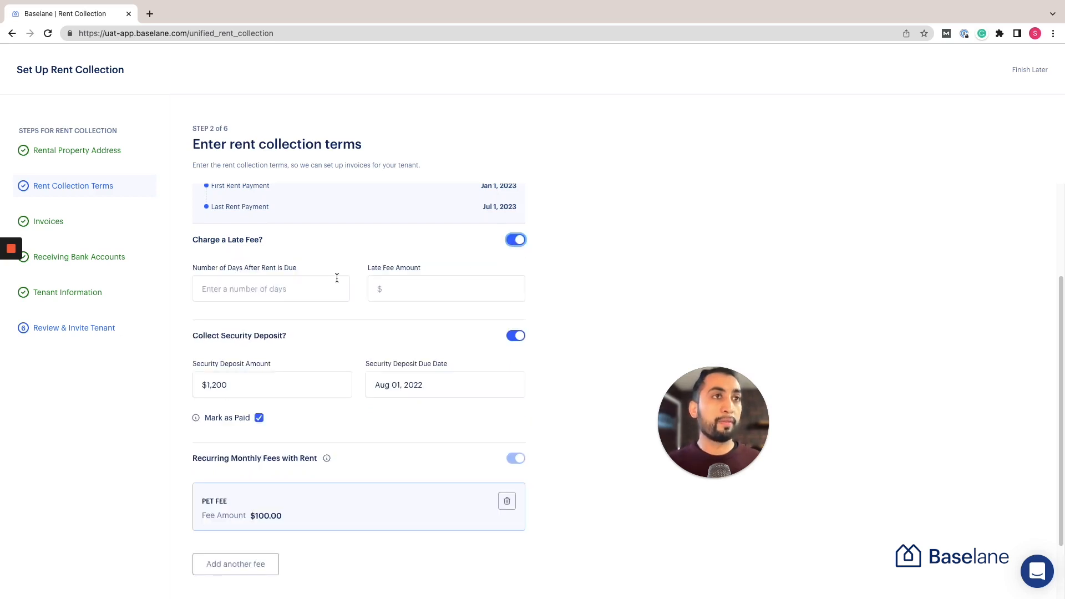
left_click(307, 285)
type("6")
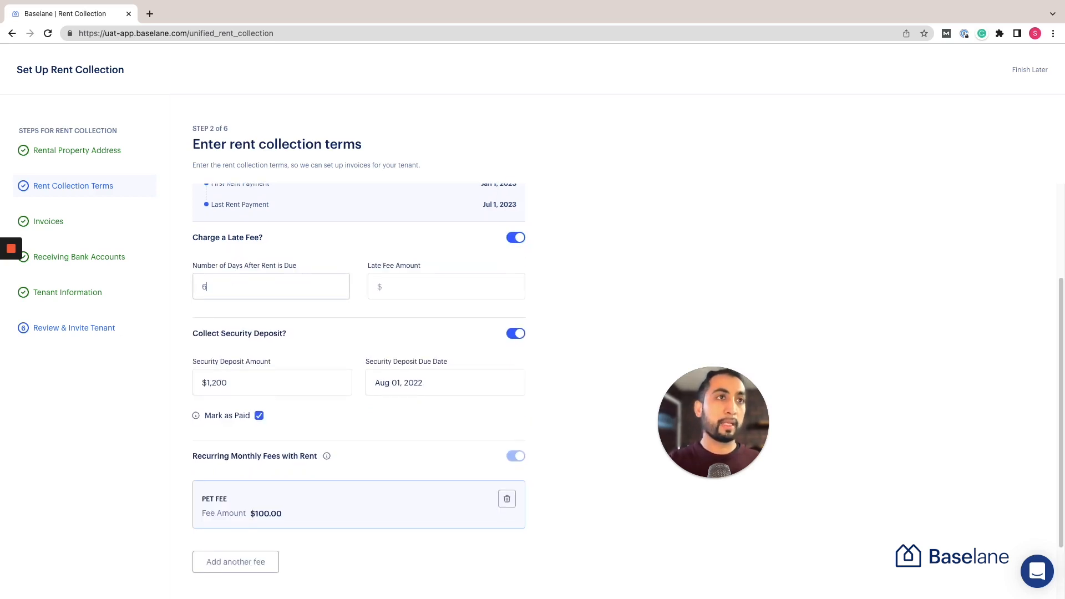
left_click(414, 278)
type("50")
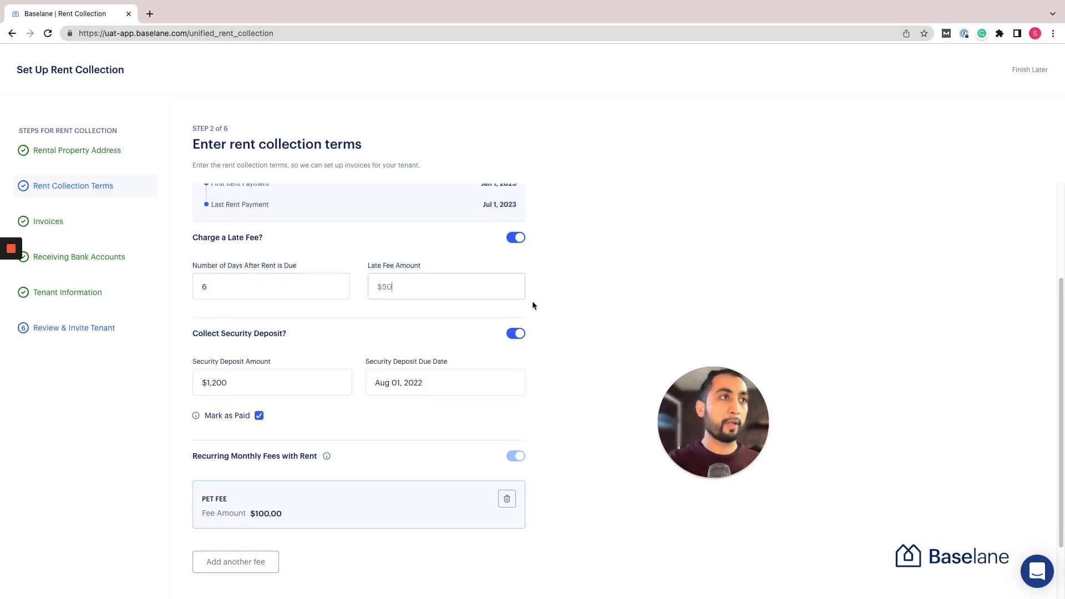
left_click(553, 320)
Reset the security deposit collection and enter $1,200 due Nov 01, 2022, marked as paid
scroll(554, 324, "down", 3)
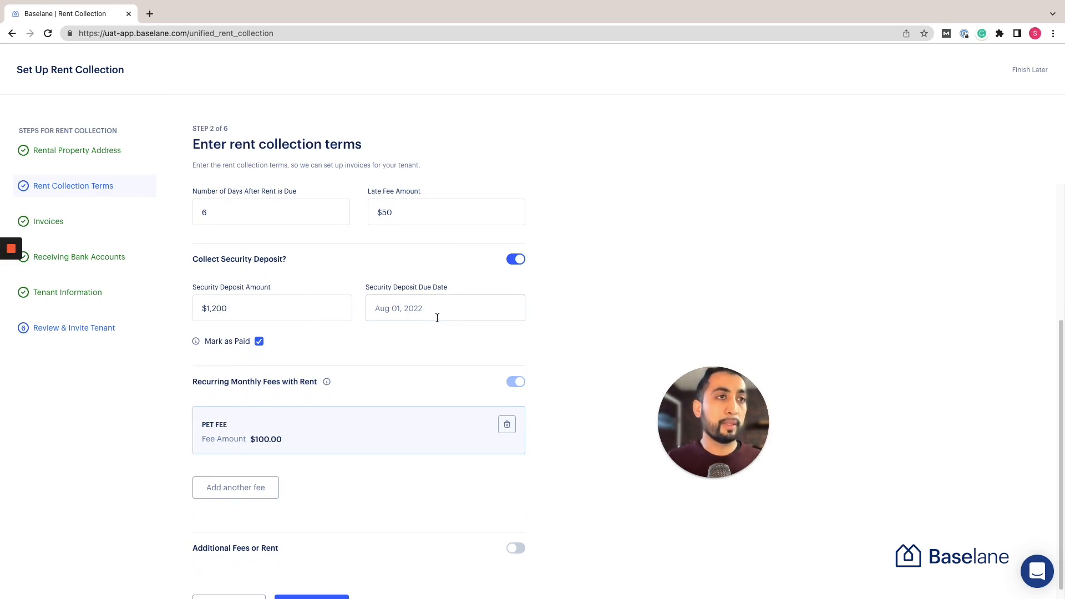
scroll(437, 318, "down", 1)
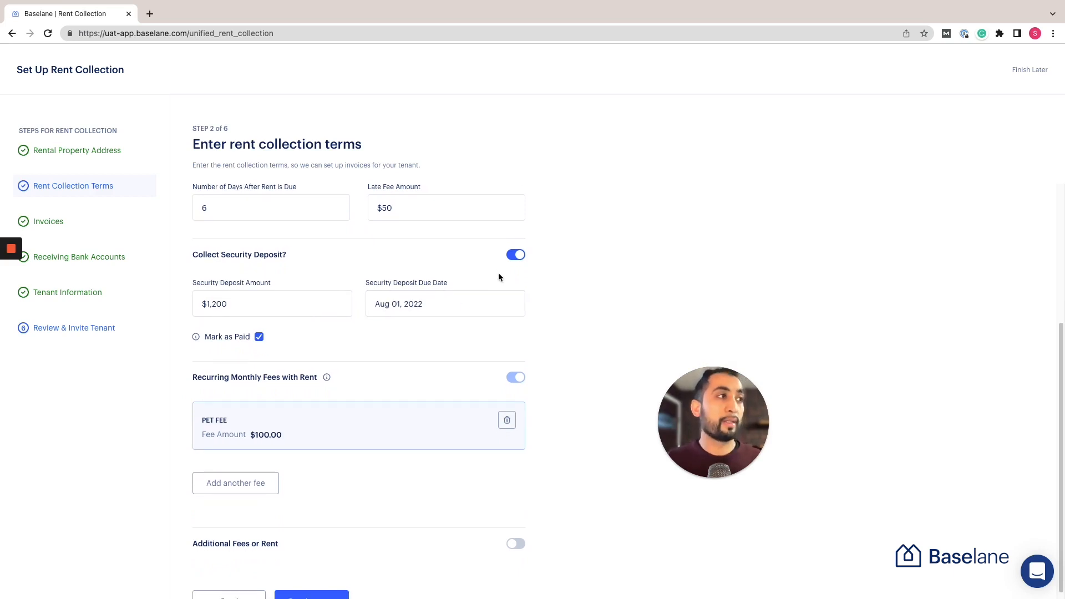
left_click(516, 256)
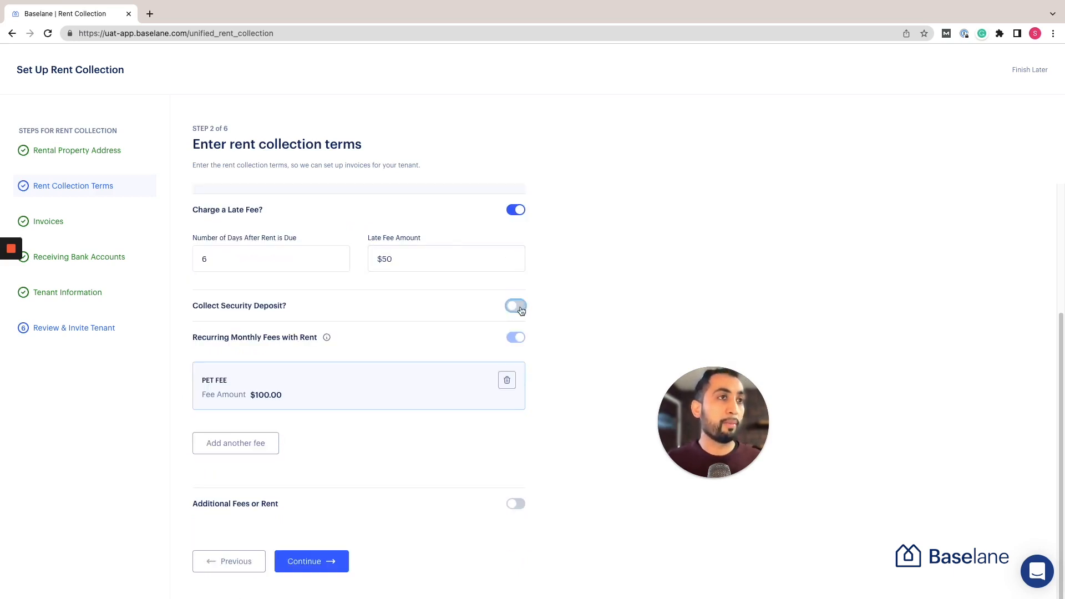
left_click(516, 306)
scroll(427, 319, "down", 3)
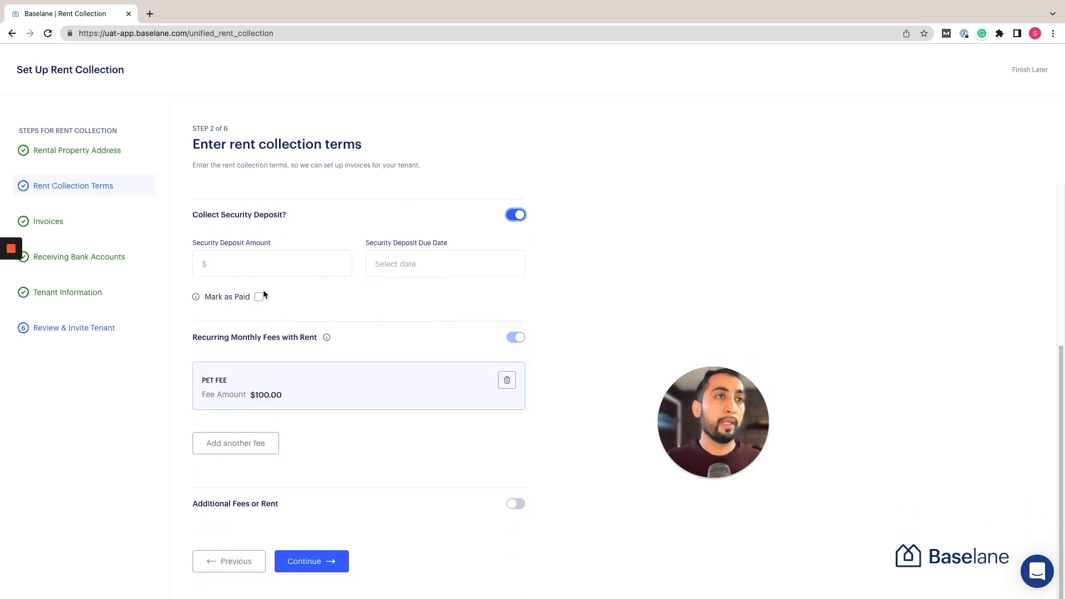
left_click(256, 272)
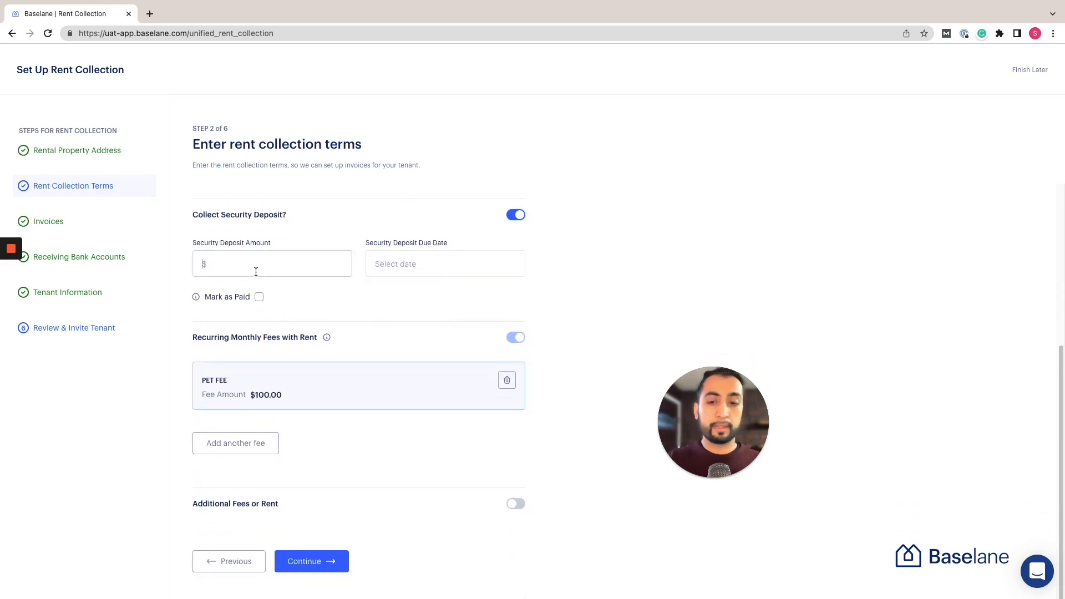
type("1200")
left_click(423, 268)
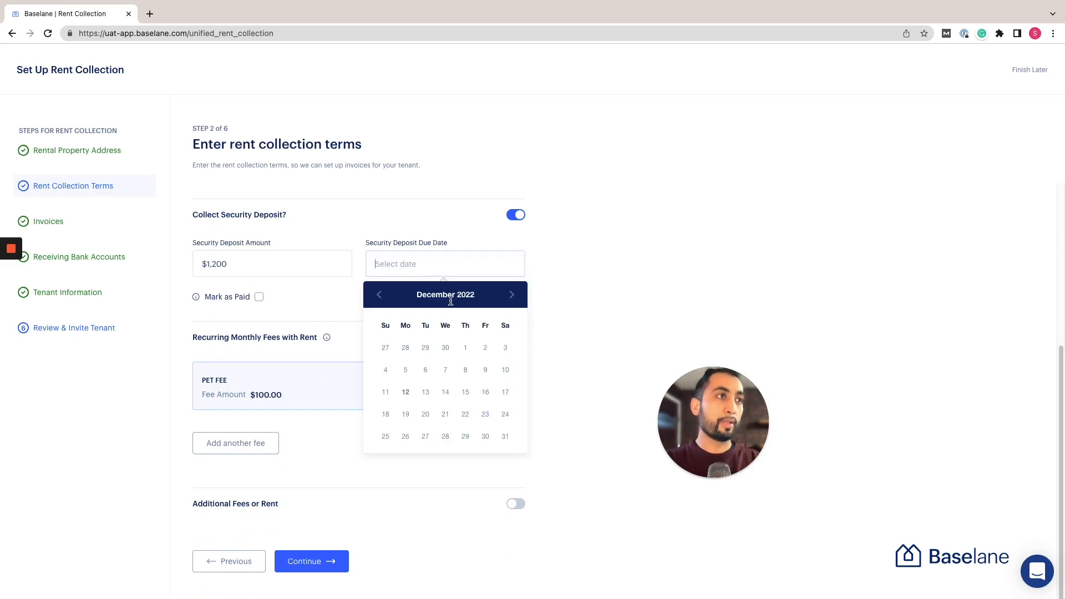
left_click(379, 294)
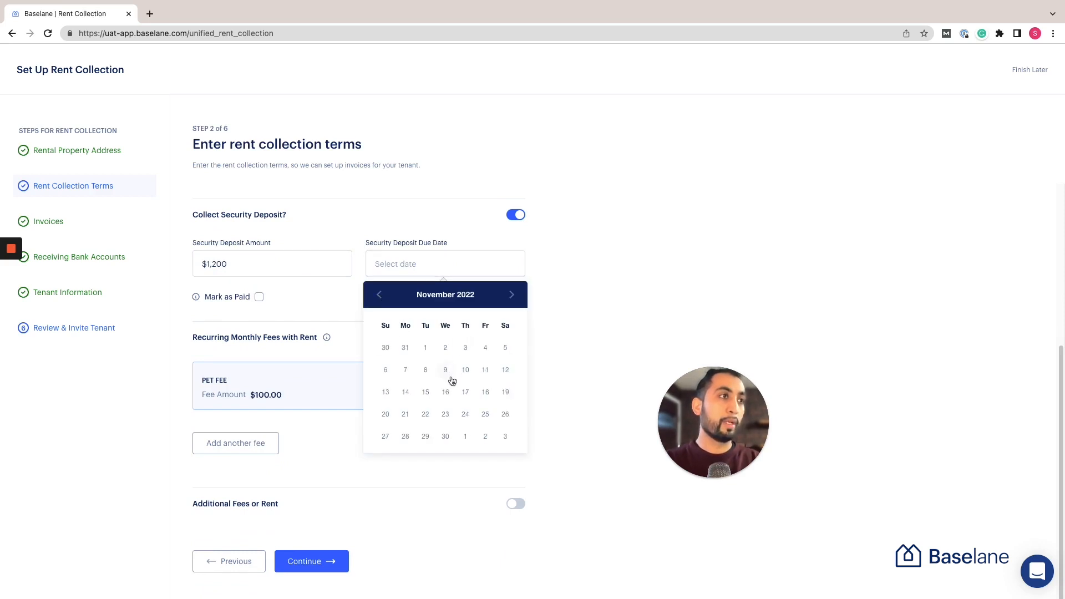
left_click(425, 348)
left_click(258, 297)
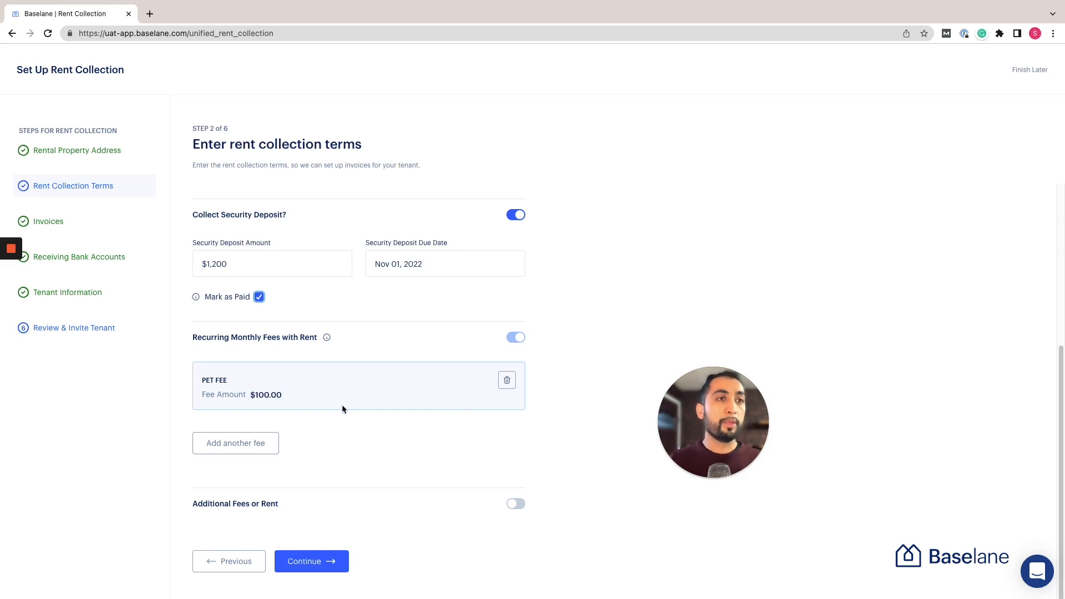
Add a Parking Fee of $50 to the recurring monthly fees and delete it again
left_click(255, 449)
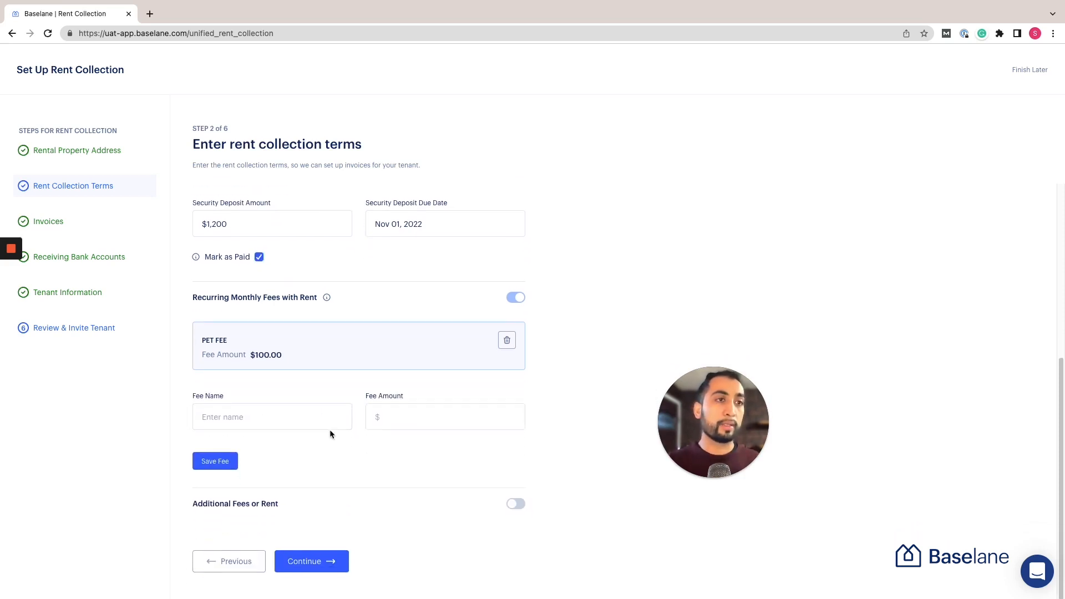
left_click(299, 417)
type("Parking Fee")
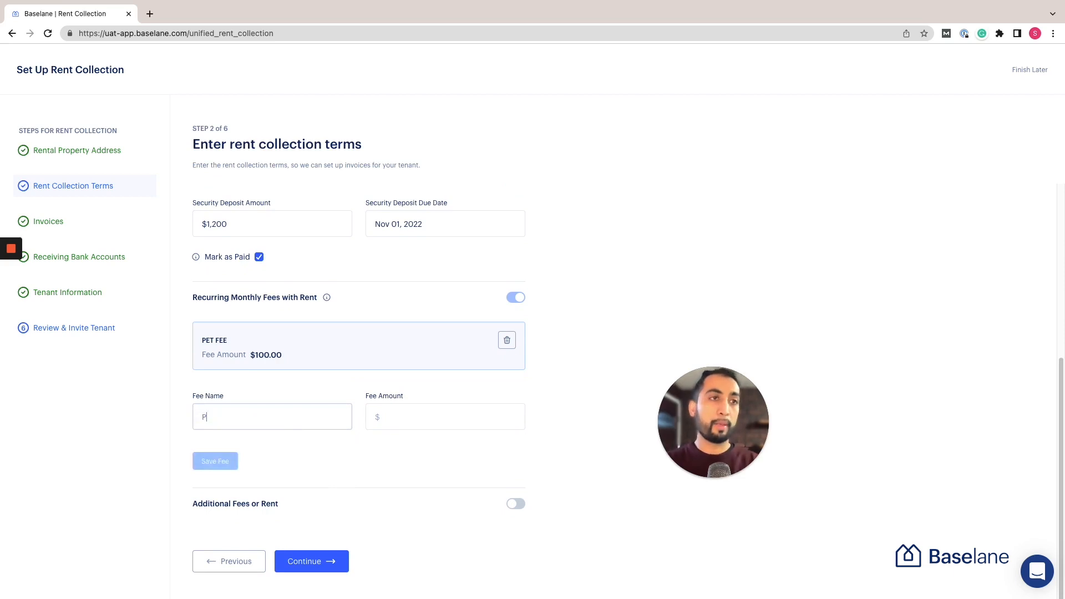
left_click(439, 424)
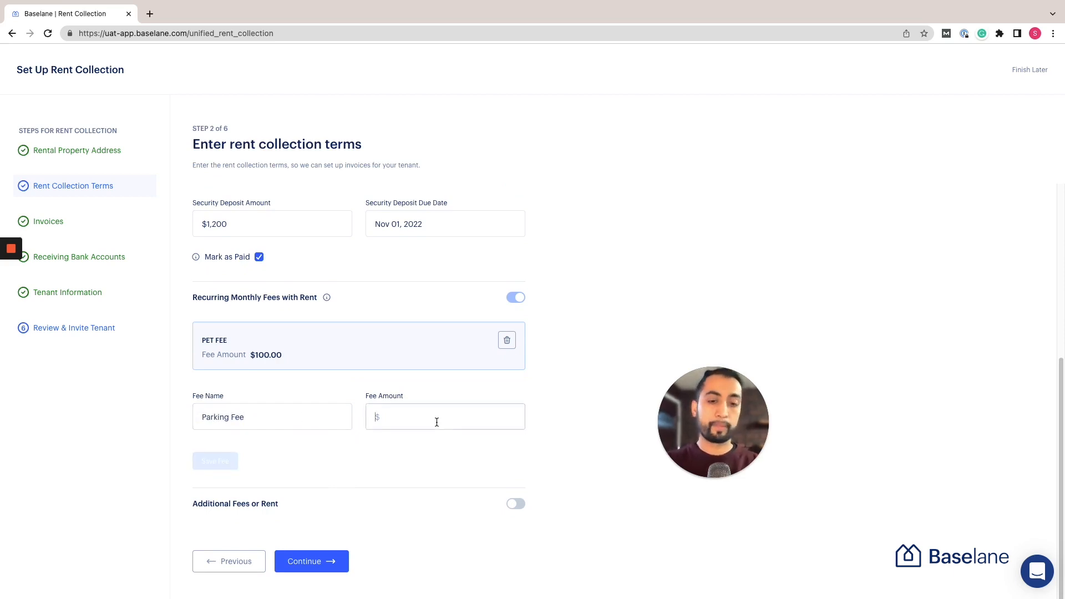
type("50")
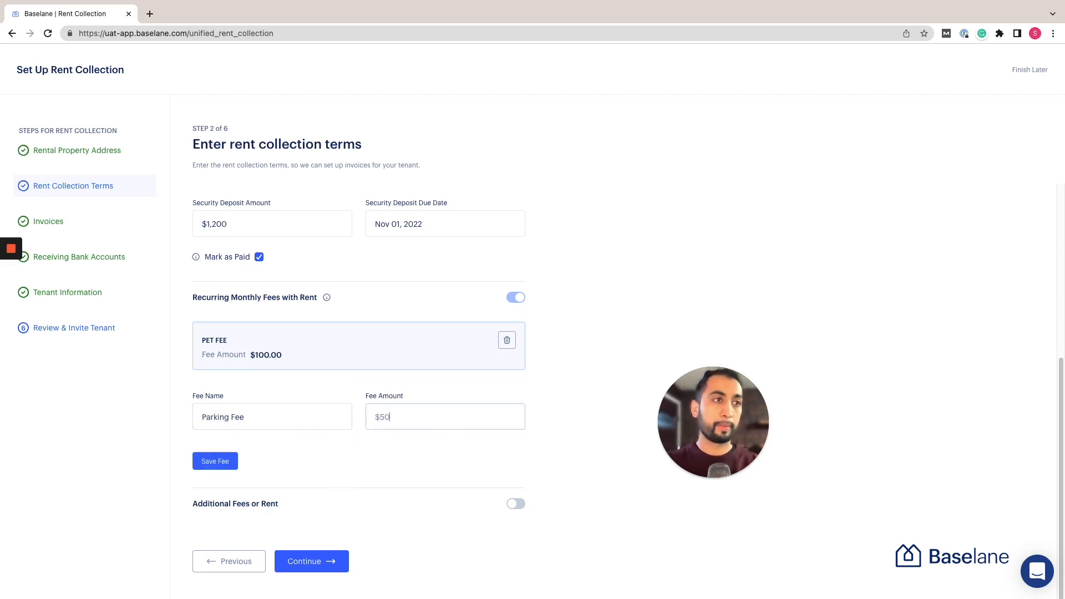
left_click(233, 470)
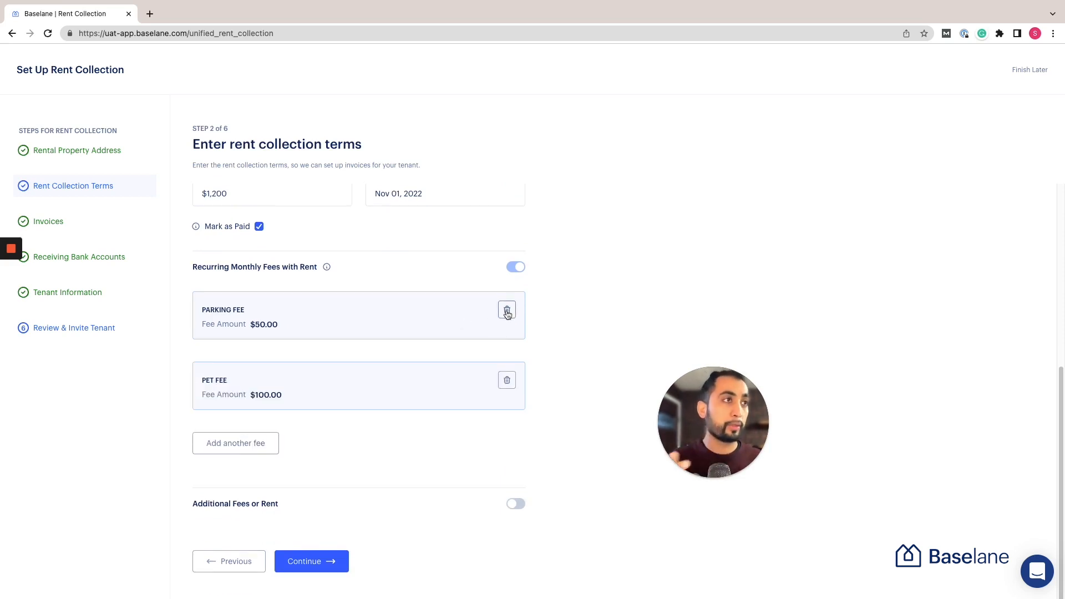
left_click(506, 312)
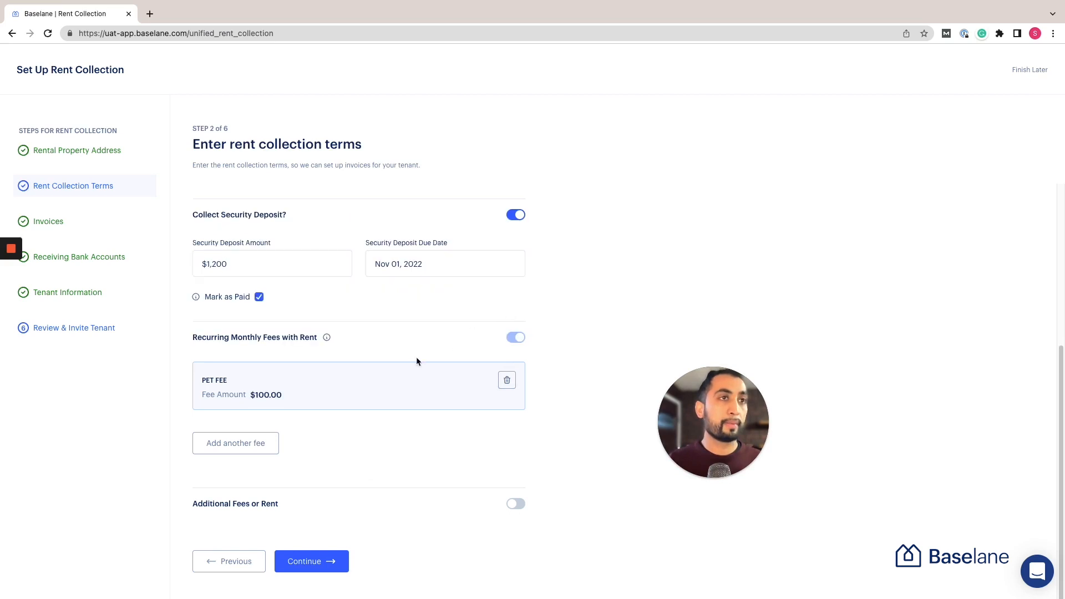
Enable additional fees or rent in the rent collection terms
left_click(516, 504)
scroll(480, 491, "down", 1)
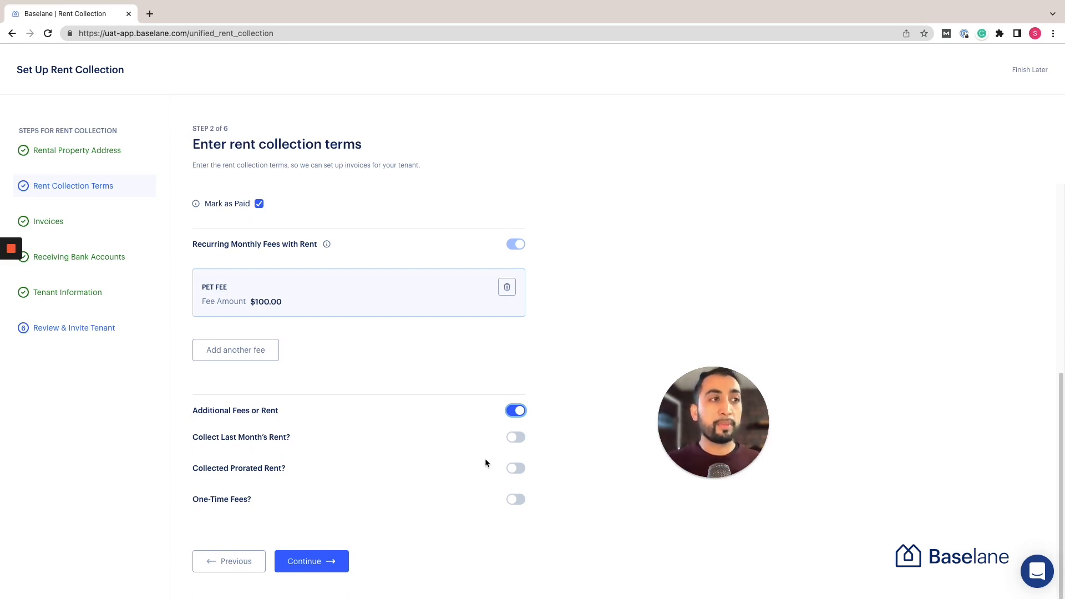
Try collecting last month's rent marked as paid, and turn the option off again
left_click(516, 437)
scroll(402, 438, "down", 1)
scroll(403, 439, "down", 3)
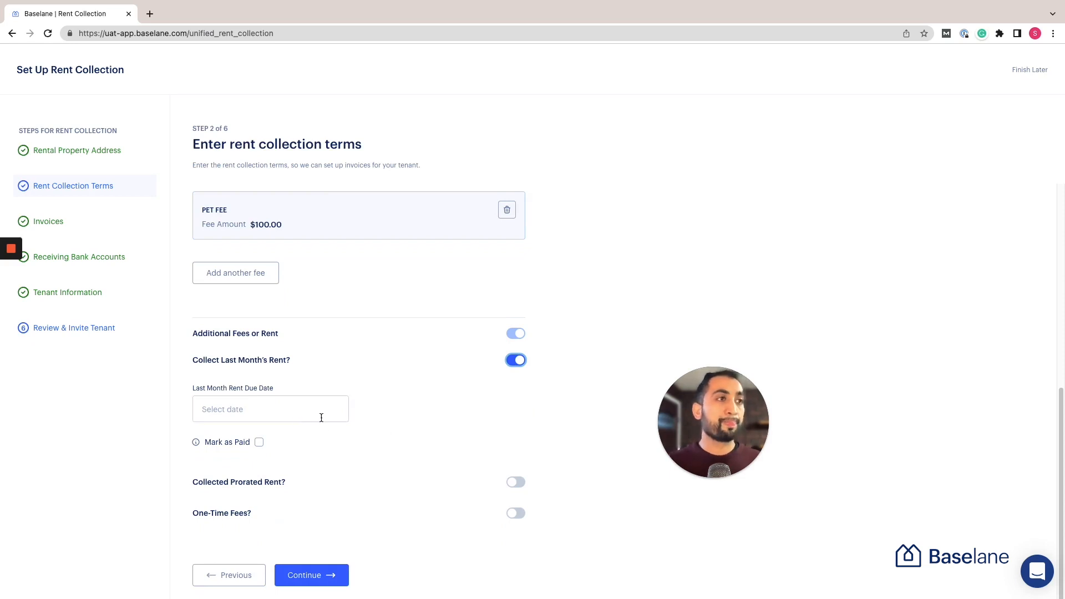
left_click(259, 443)
left_click(516, 360)
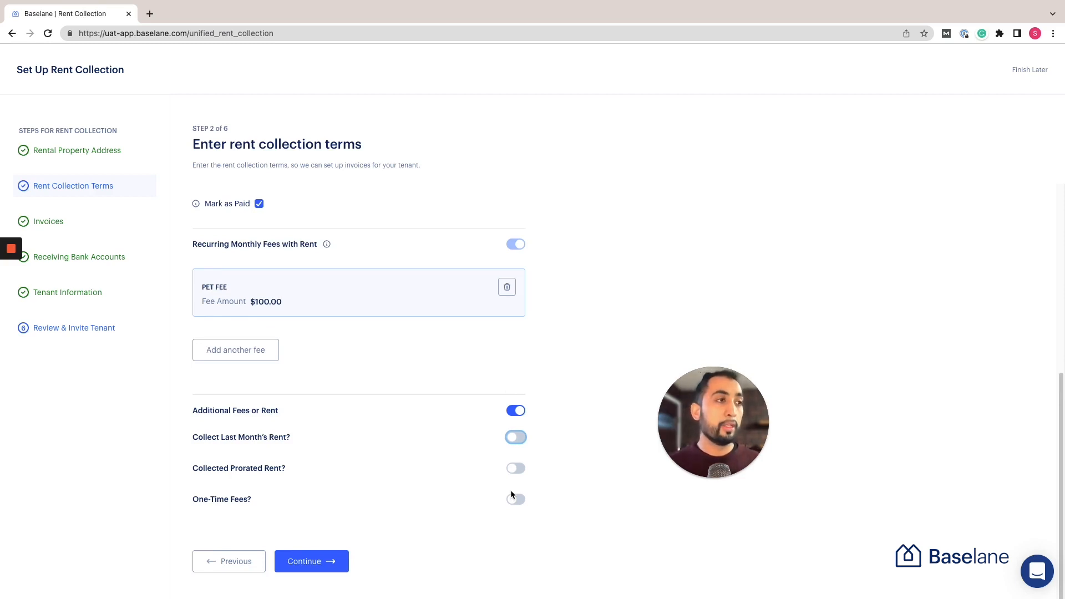
Try collecting prorated rent of $400 due Dec 01, 2022, and turn the option off again
left_click(516, 469)
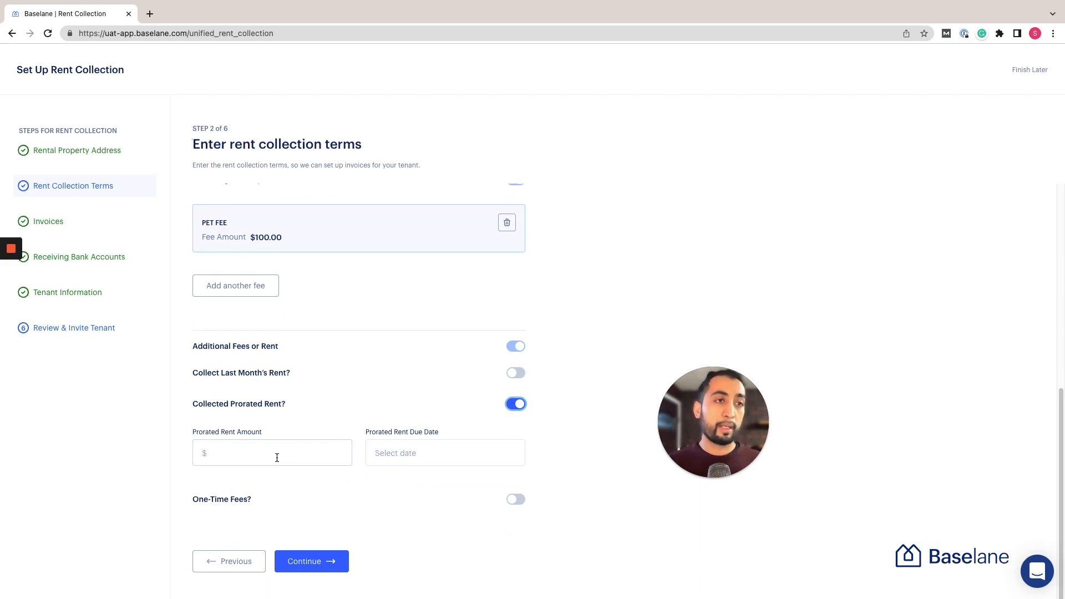
left_click(276, 457)
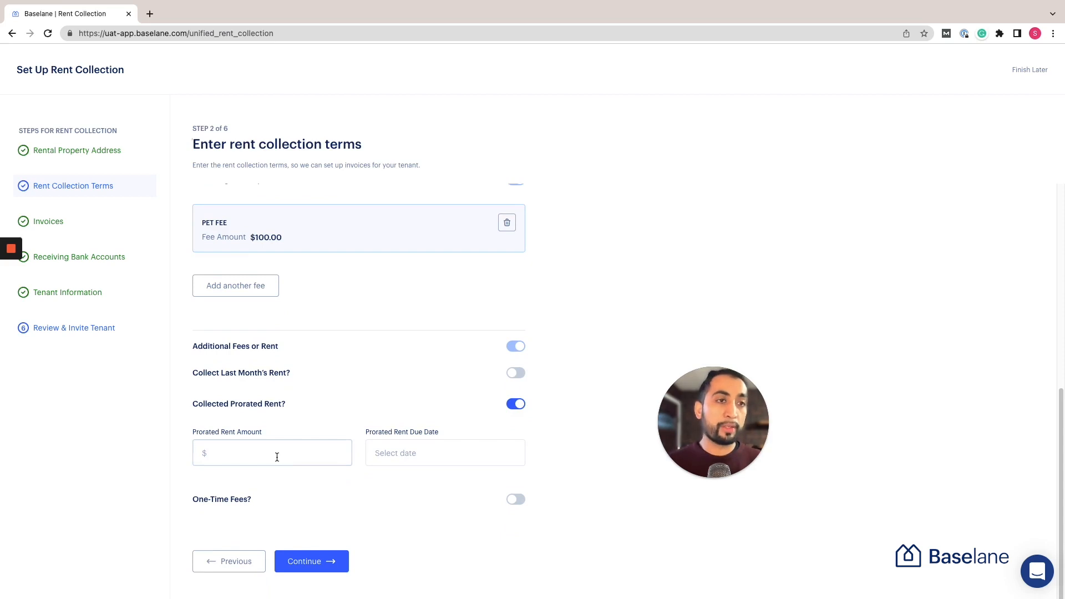
type("400")
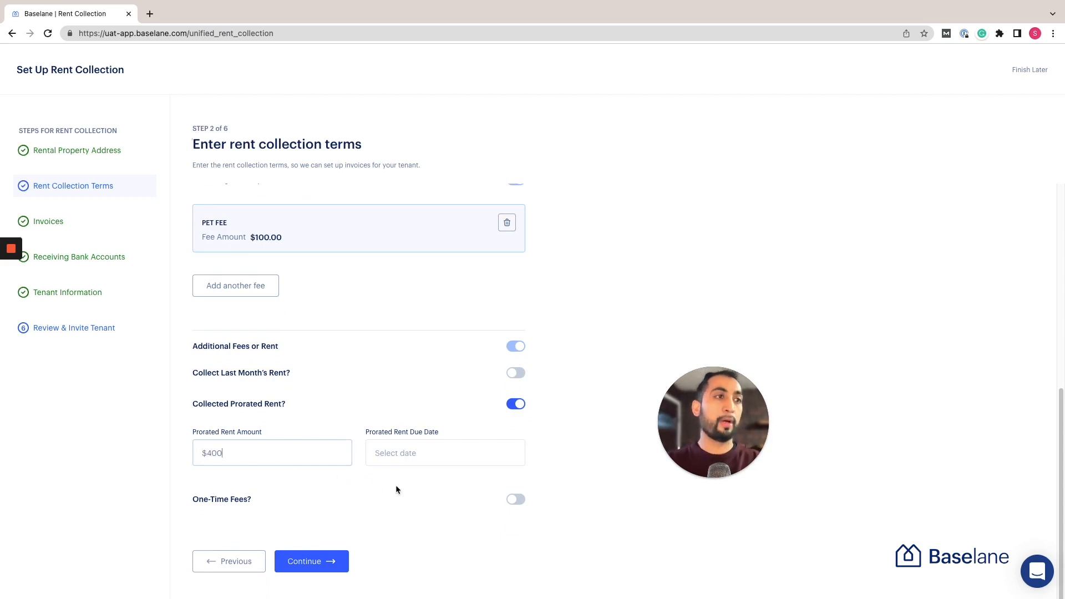
left_click(408, 456)
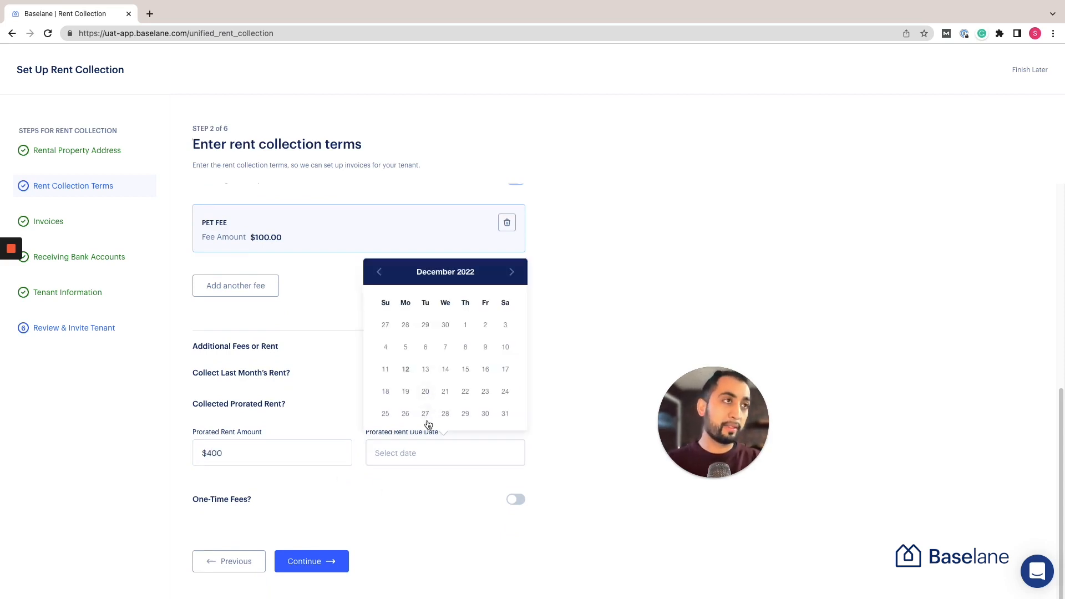
left_click(465, 326)
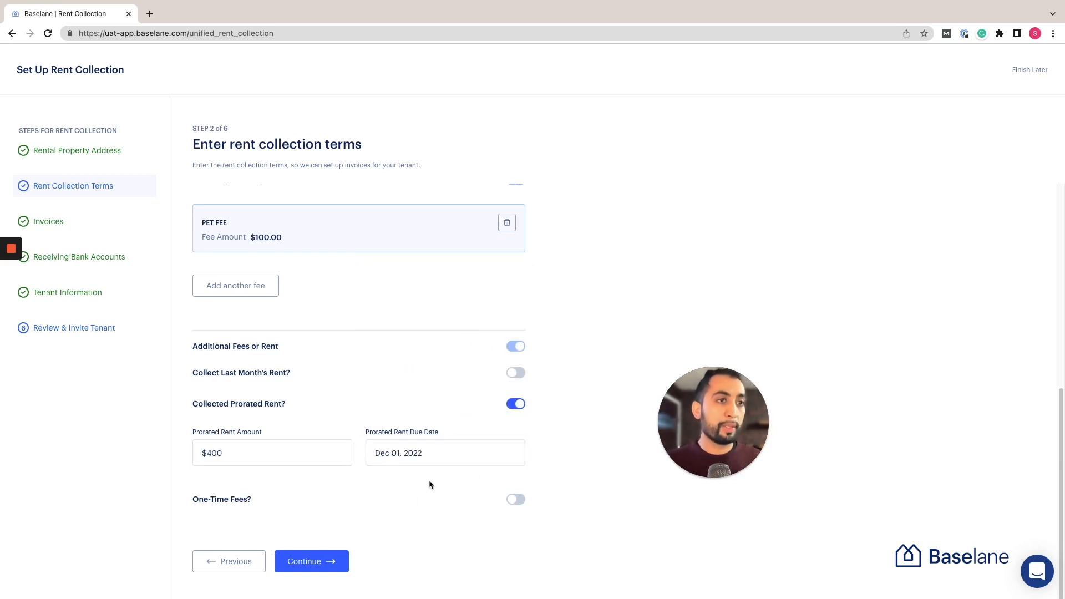
left_click(516, 404)
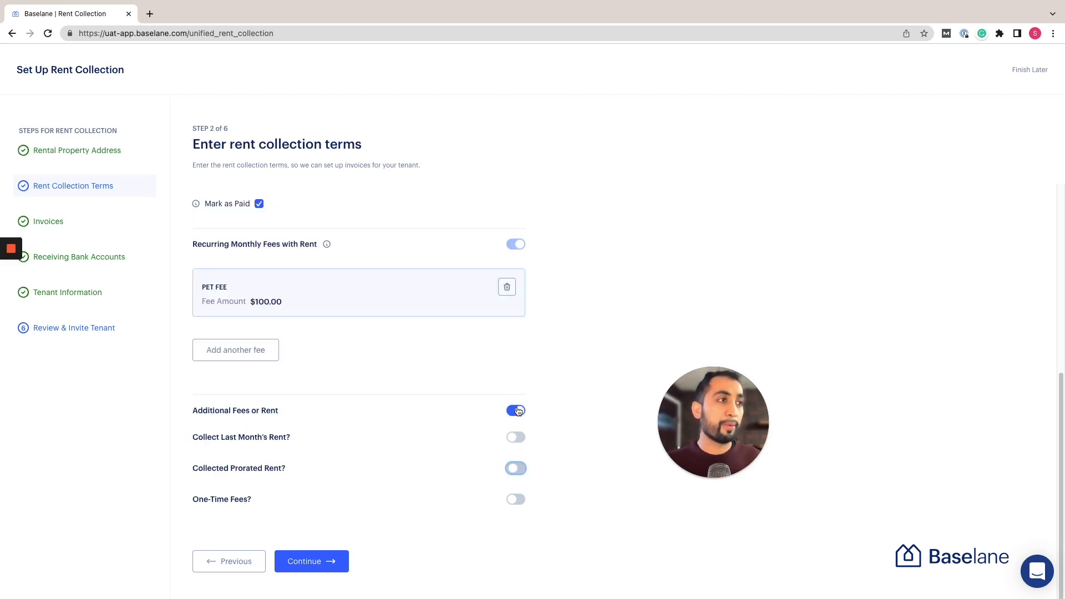
Try adding a one-time Key Fee of $25 due Dec 12, 2022, and turn one-time fees off again
left_click(516, 499)
left_click(246, 353)
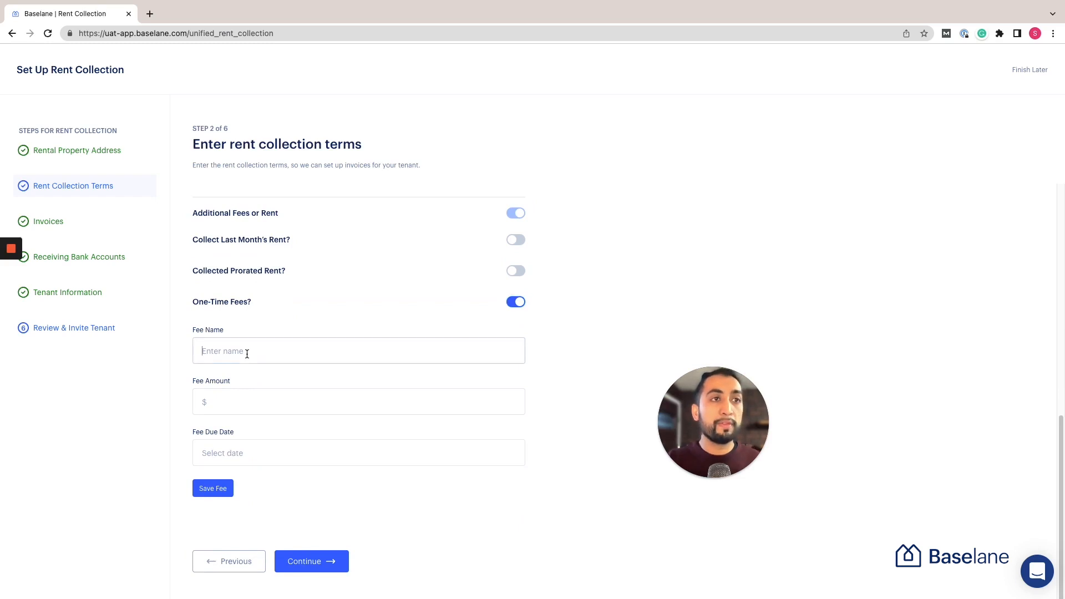
type("Key Fee")
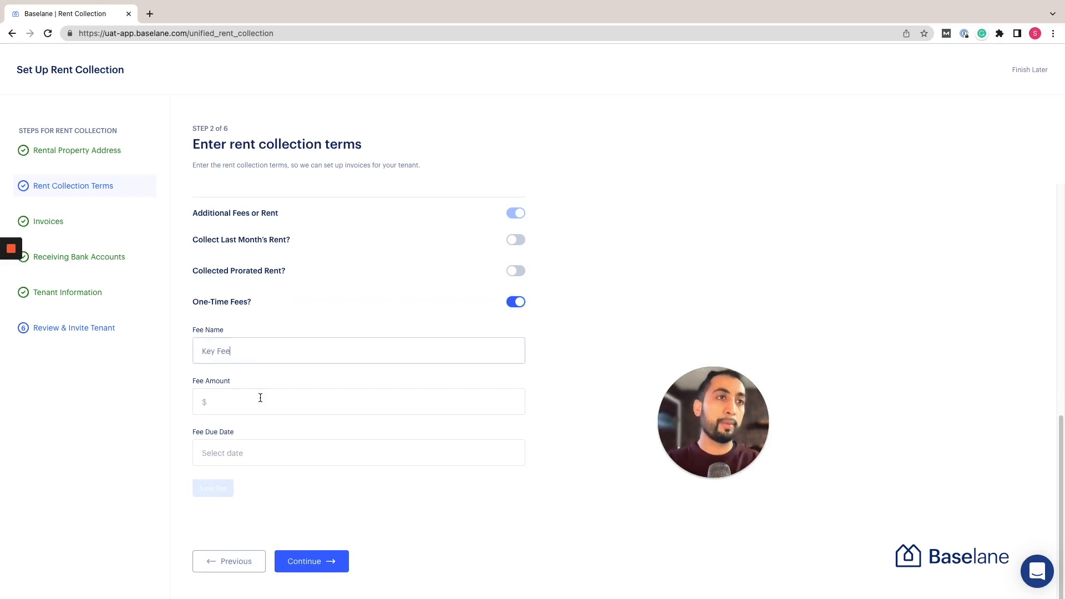
left_click(260, 400)
type("25")
left_click(278, 452)
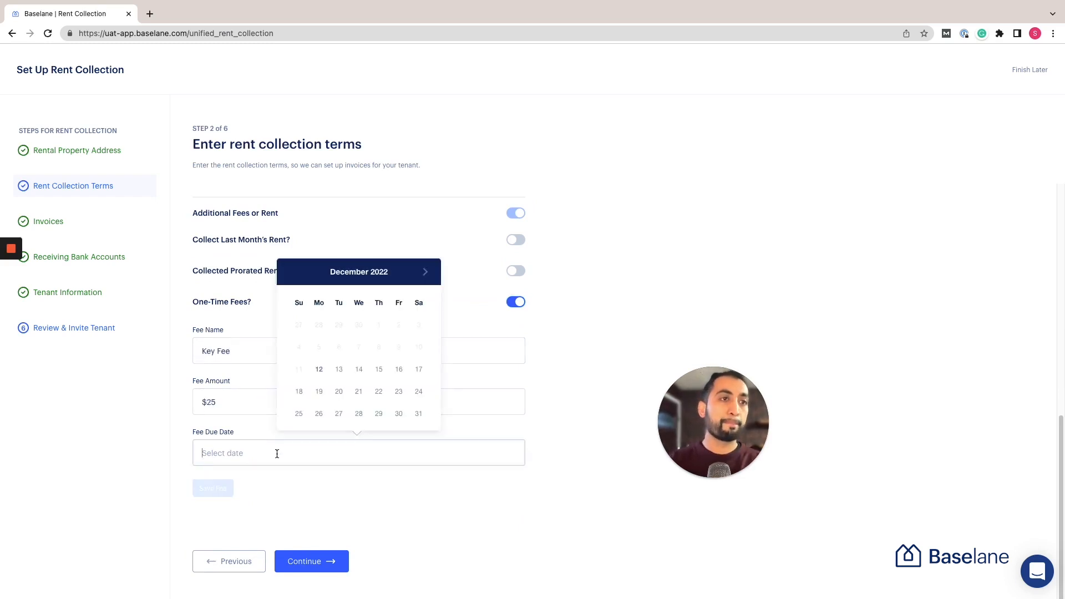
left_click(319, 370)
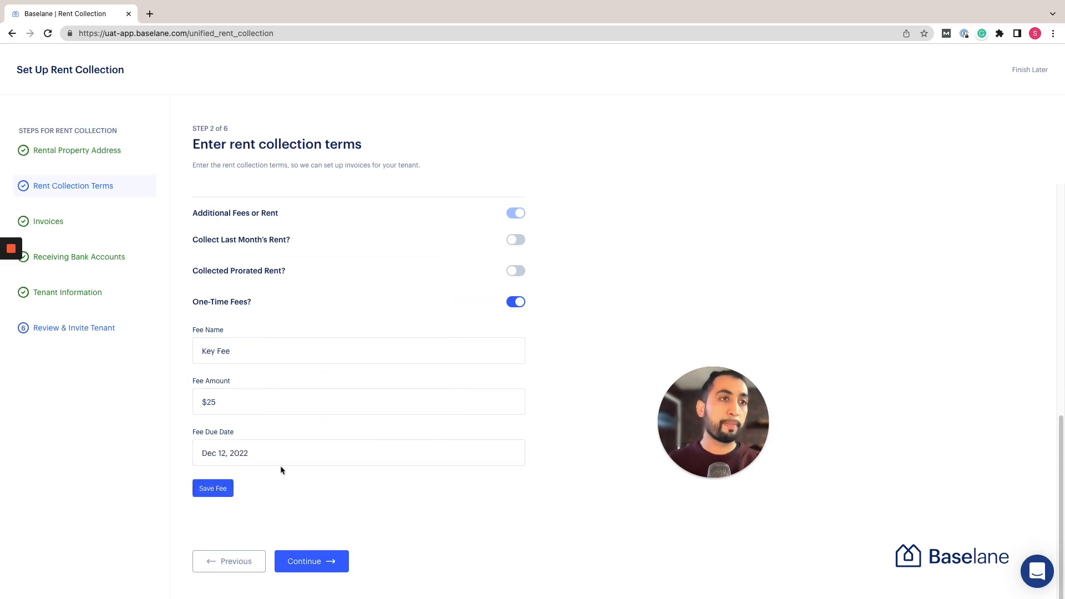
left_click(516, 302)
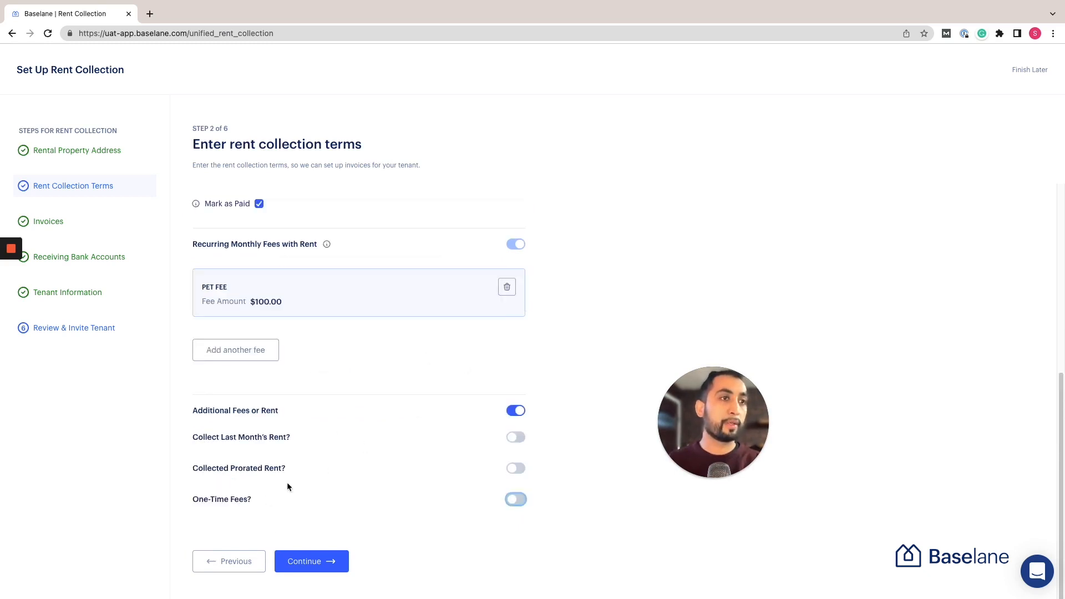
Turn off additional fees or rent, check the rent collection terms, and continue to the invoices
left_click(513, 415)
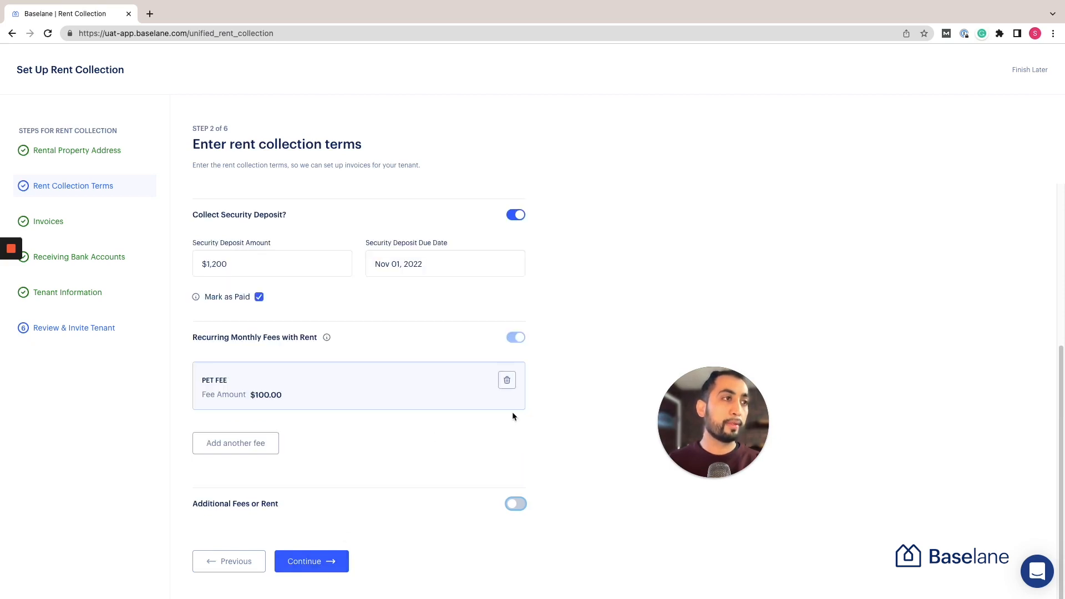
scroll(328, 478, "up", 6)
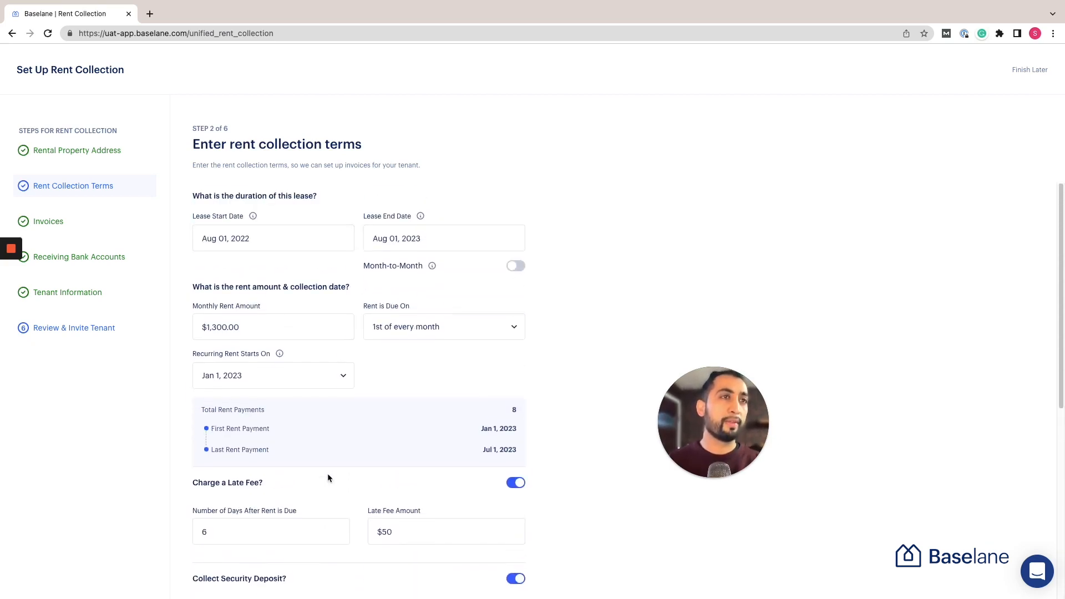
scroll(327, 474, "down", 6)
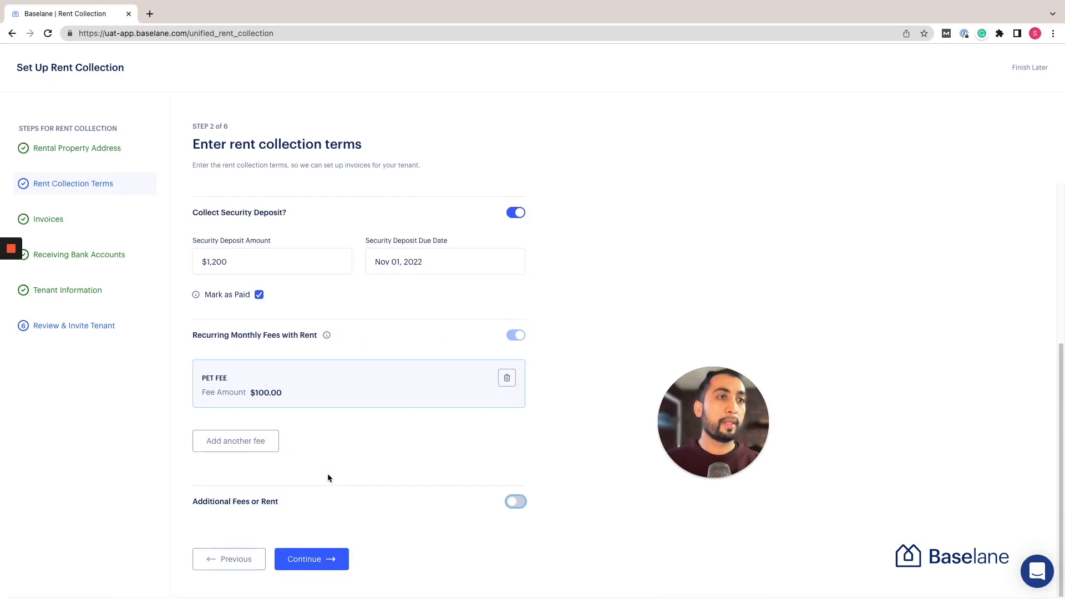
left_click(326, 562)
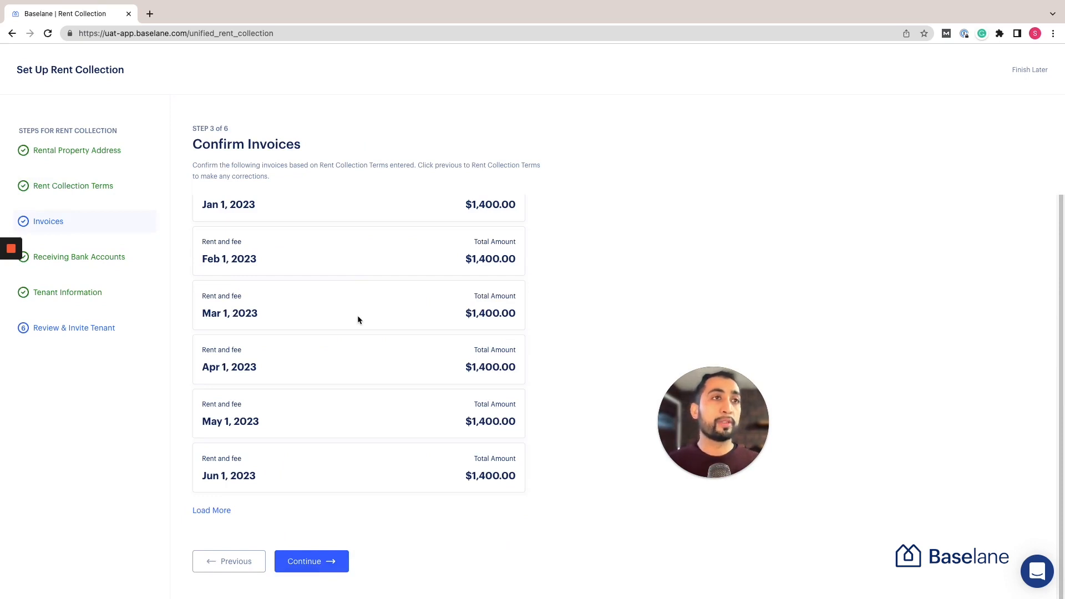
Load the remaining invoices, review them through Aug 1, 2023, and confirm them
left_click(219, 510)
scroll(321, 504, "down", 2)
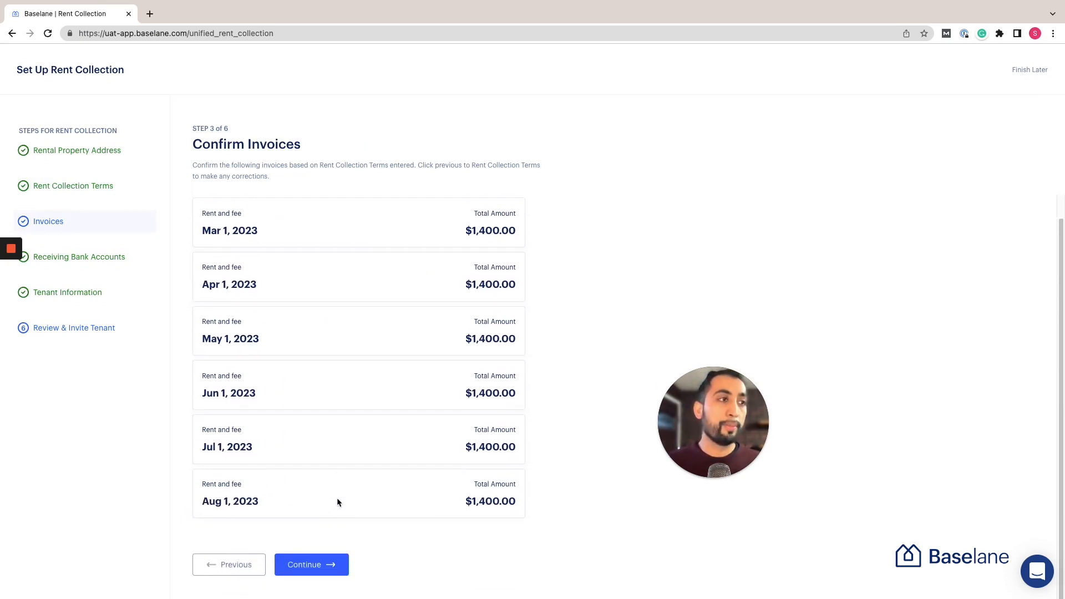
left_click(343, 563)
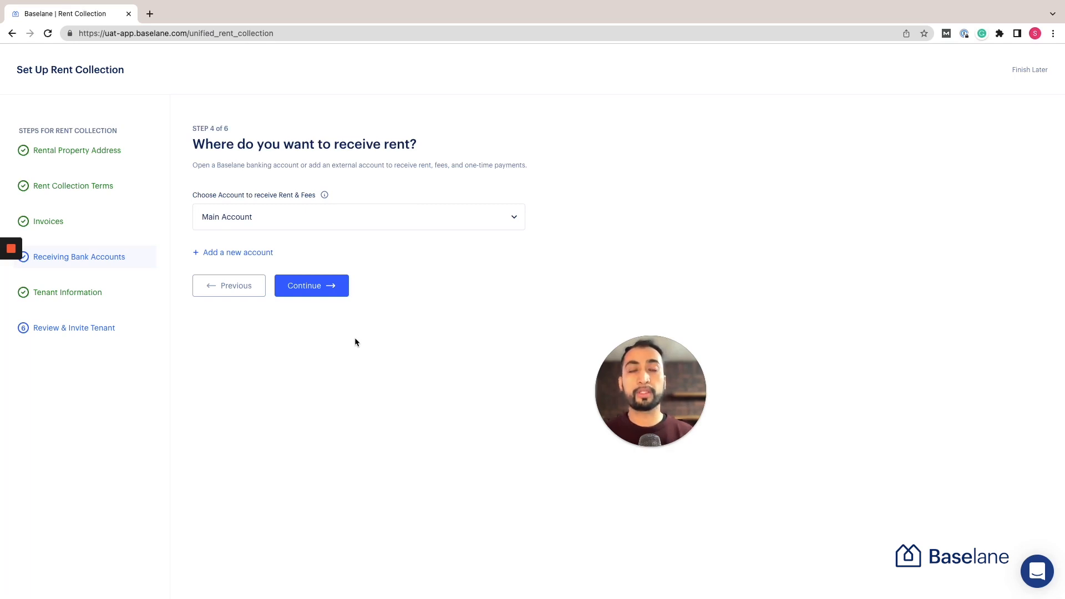
View the options for adding a new receiving account, including the account types for a Baselane banking account
left_click(262, 219)
left_click(244, 252)
left_click(245, 252)
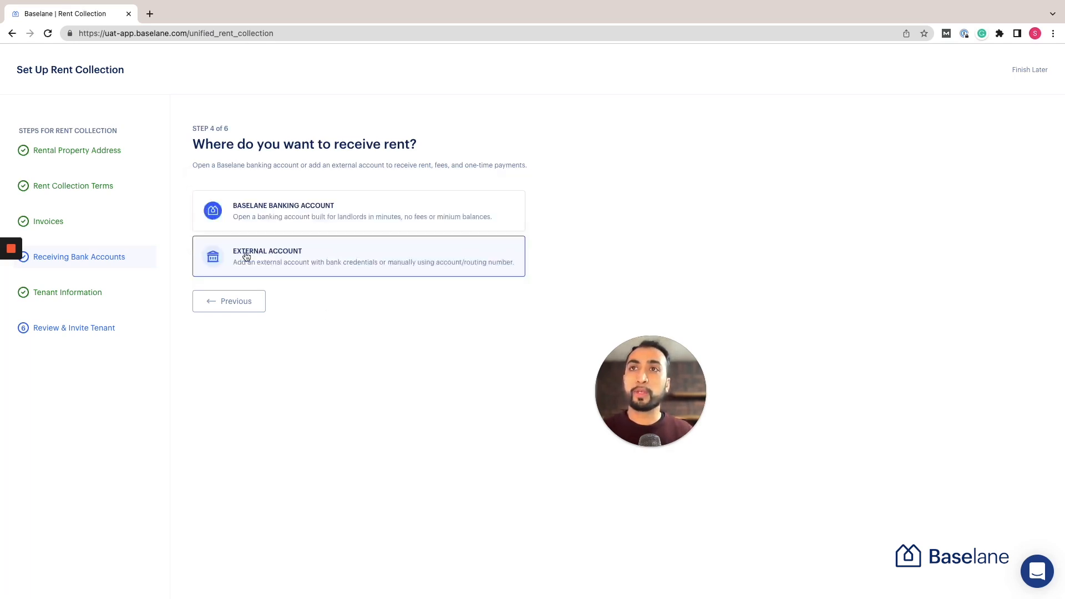
left_click(321, 220)
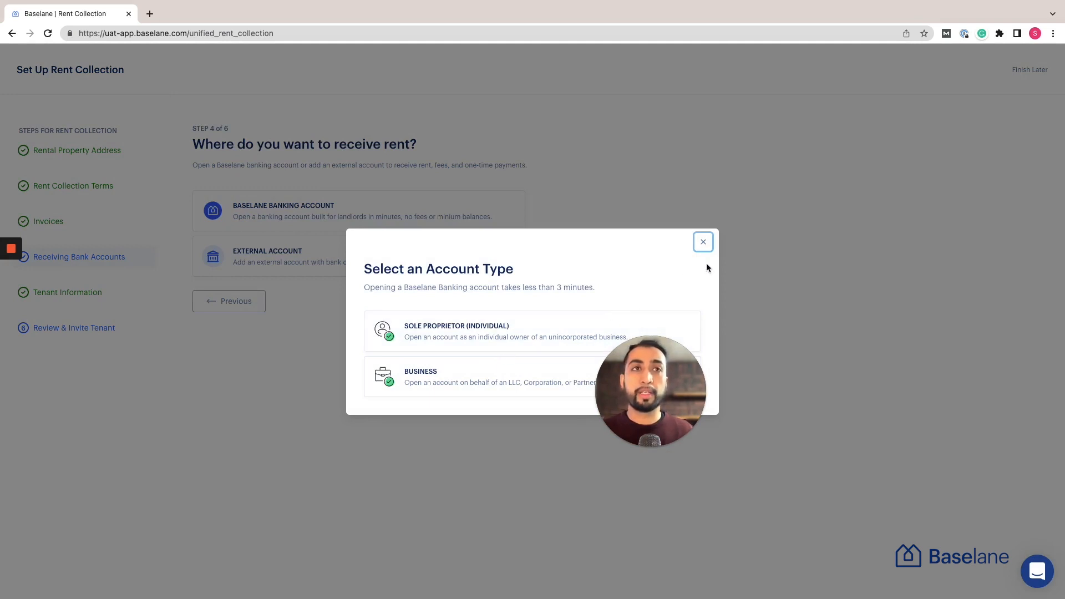
left_click(704, 244)
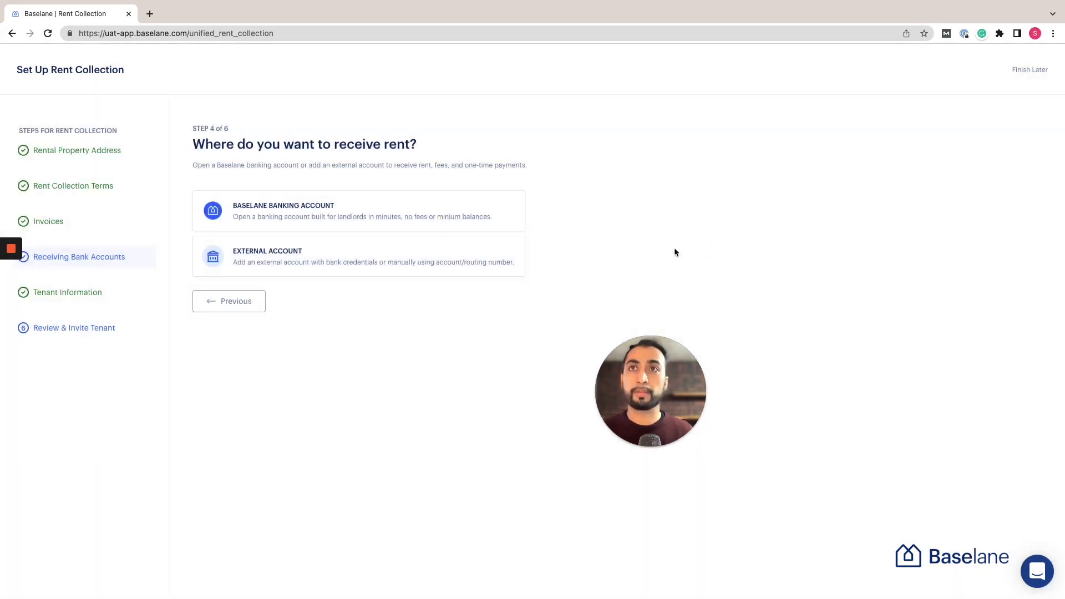
View the ways to add an external account for receiving rent, and close the options without adding one
left_click(399, 274)
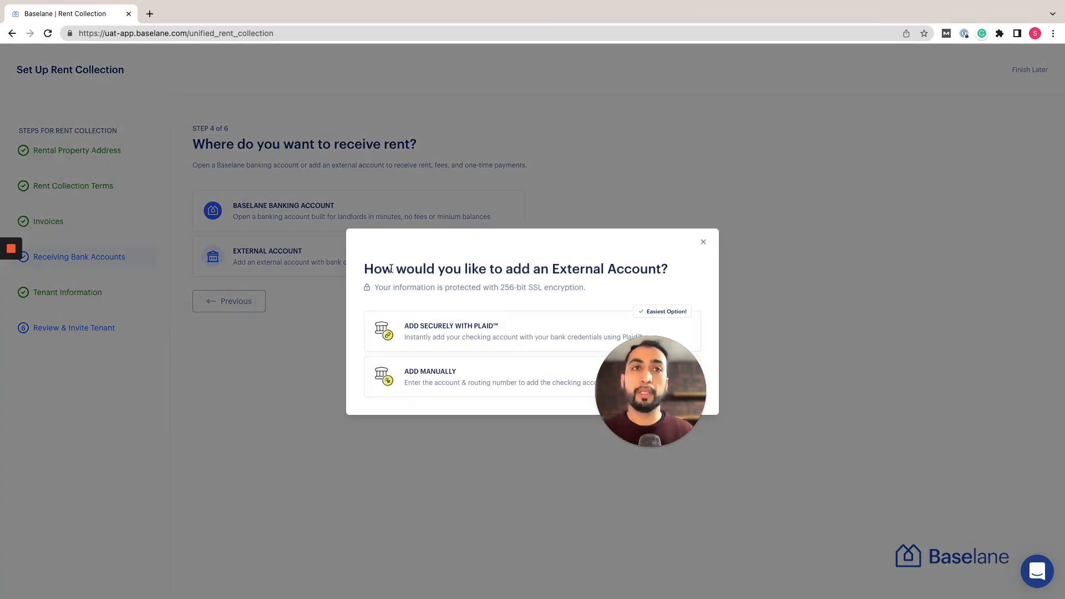
left_click_drag(665, 400, 786, 362)
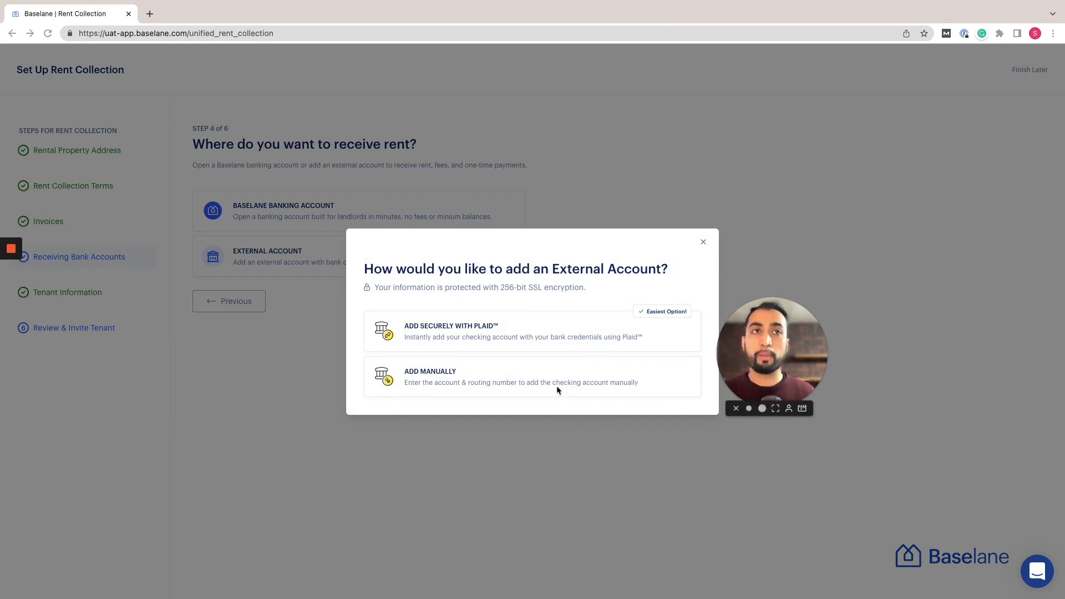
left_click(703, 244)
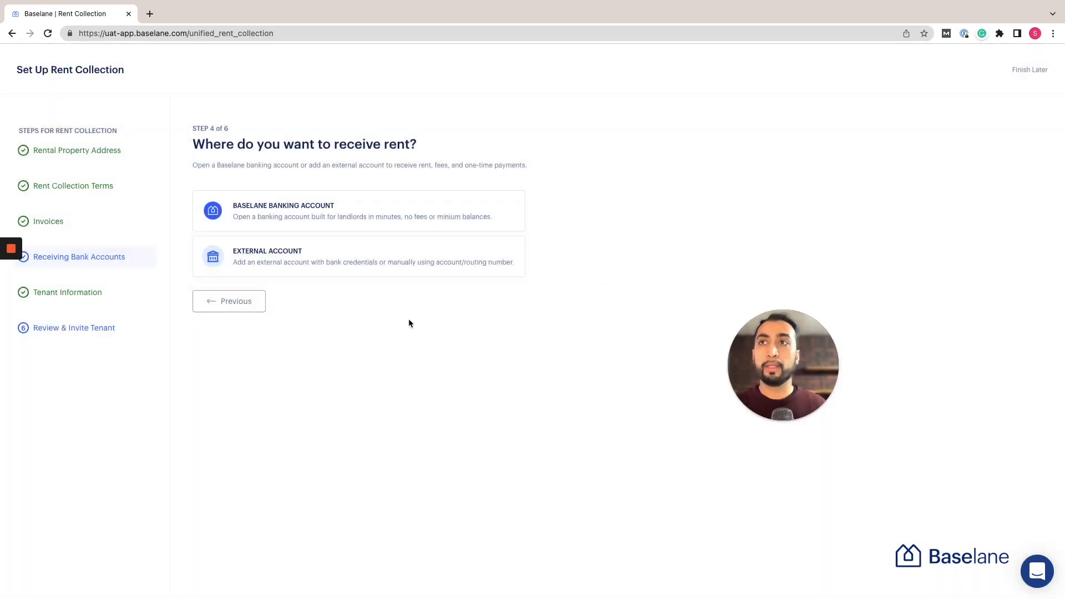
Look at the new-tenant form in the tenant information, and choose the first listed existing tenant instead
left_click(89, 291)
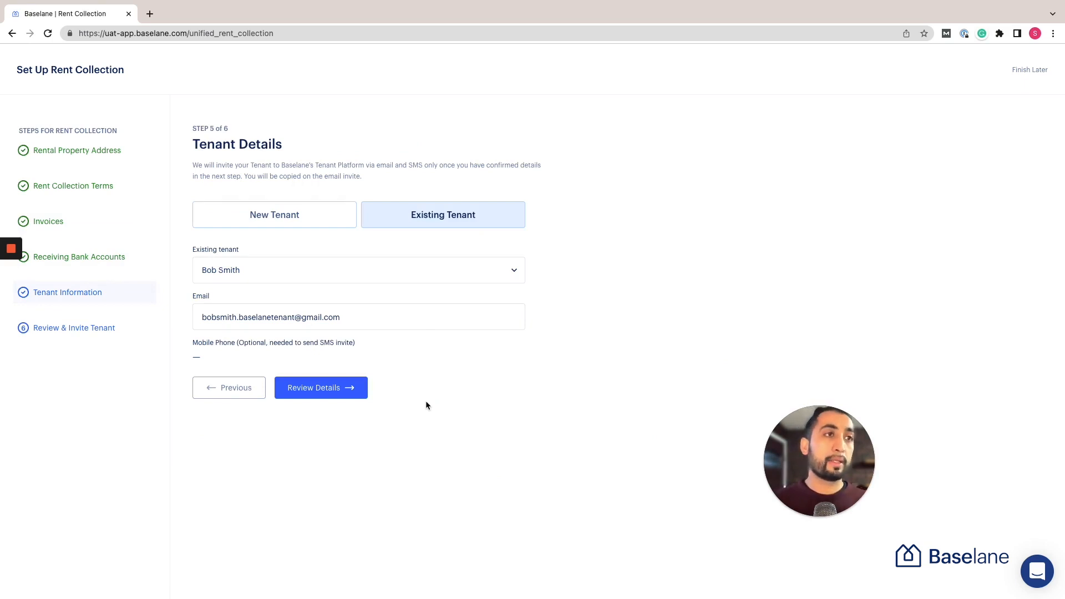
left_click(299, 216)
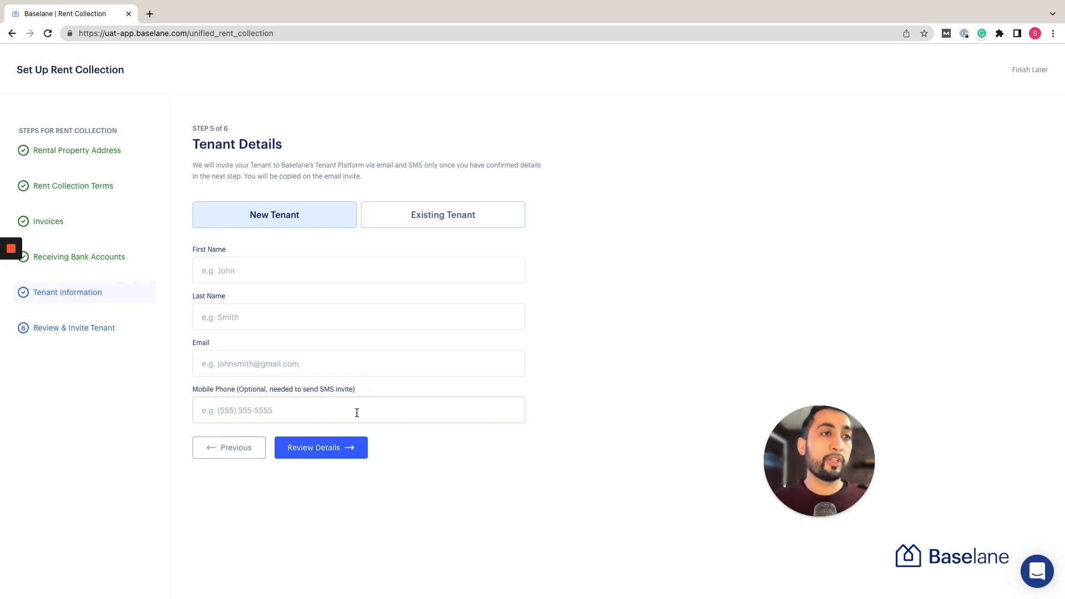
left_click(427, 218)
left_click(327, 275)
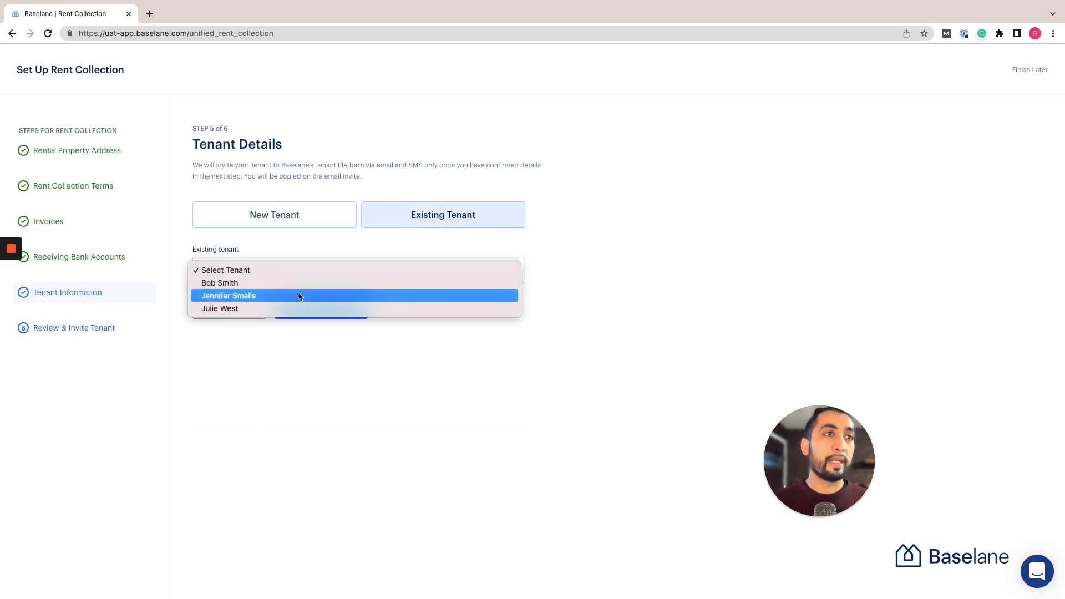
left_click(267, 283)
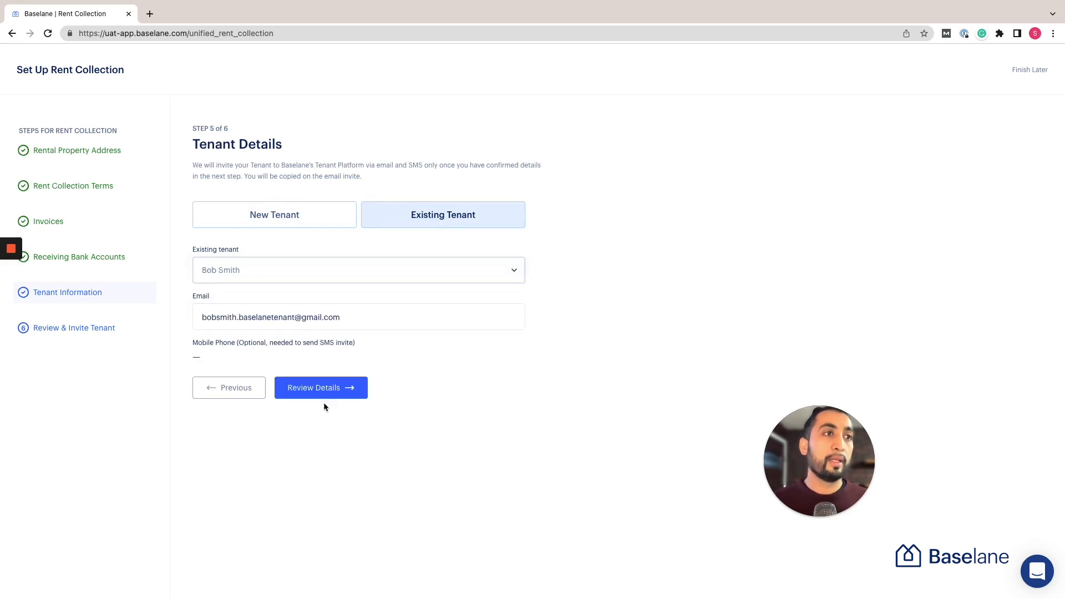
Submit the tenant details and review the property address, rent collection terms, receiving bank account and tenant summary
left_click(311, 391)
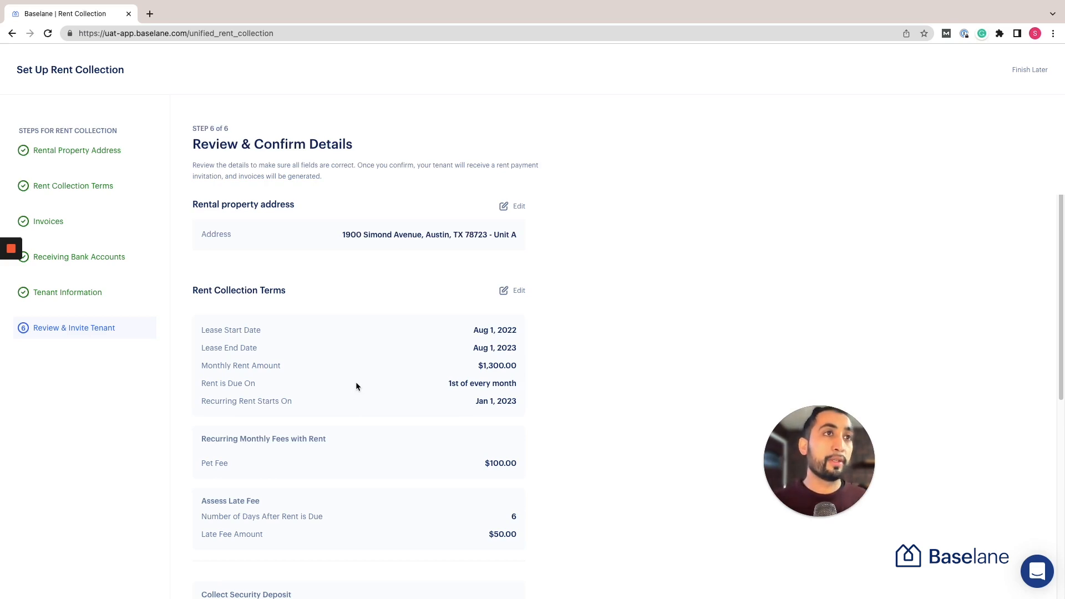
scroll(356, 386, "down", 5)
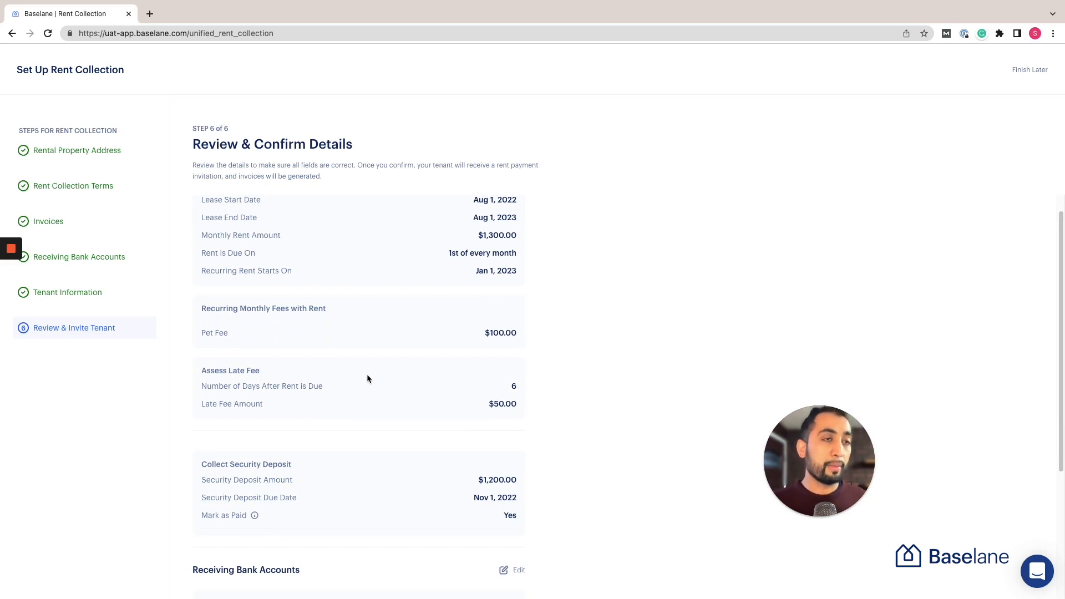
scroll(367, 377, "down", 5)
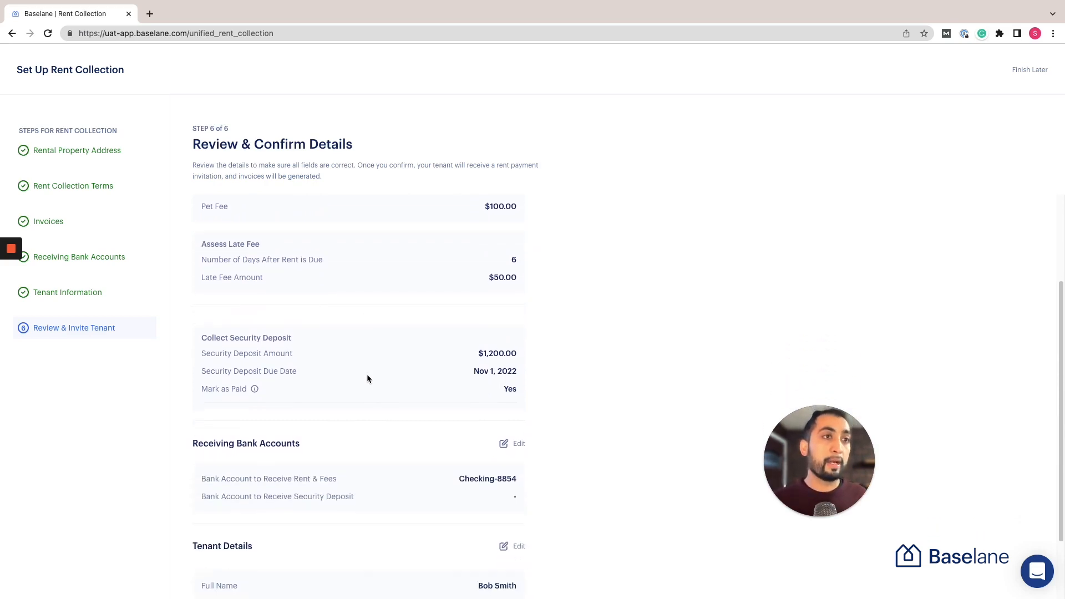
scroll(367, 375, "down", 5)
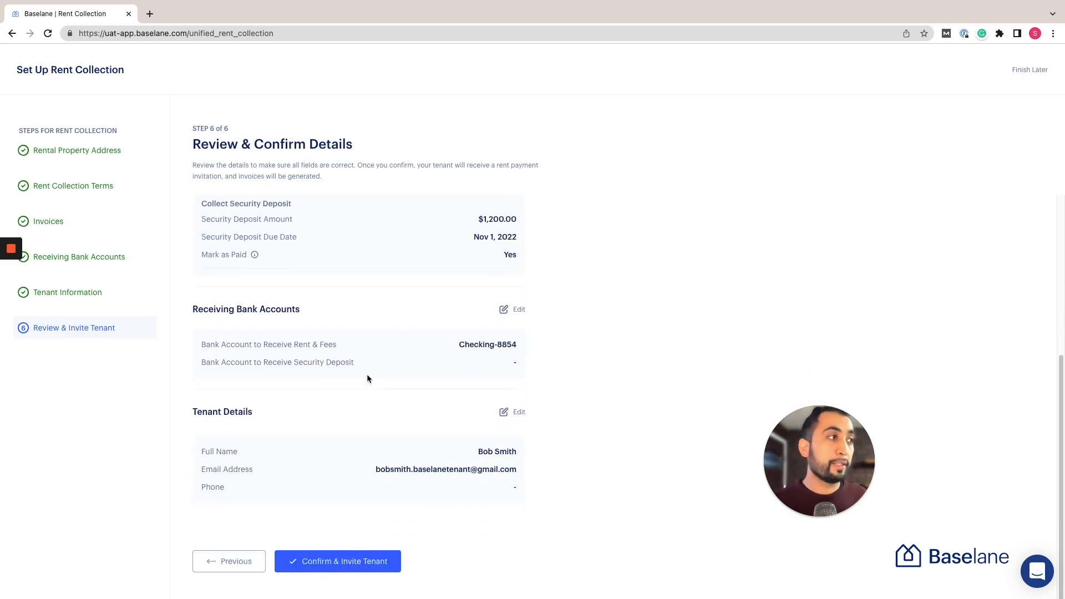